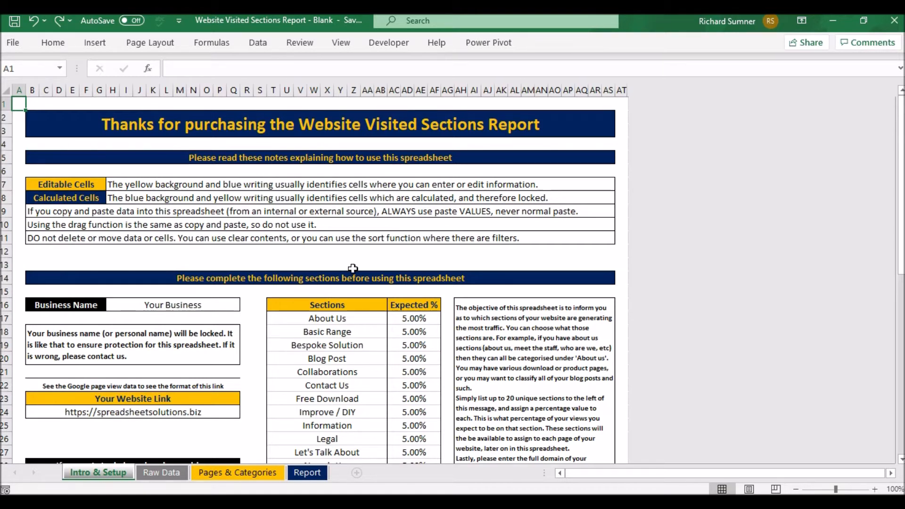
Review the sections list, expected percentages and explanatory notes on the Intro & Setup sheet.
{"action": "scroll", "coordinate": [353, 269], "scroll_direction": "down", "scroll_amount": 3}
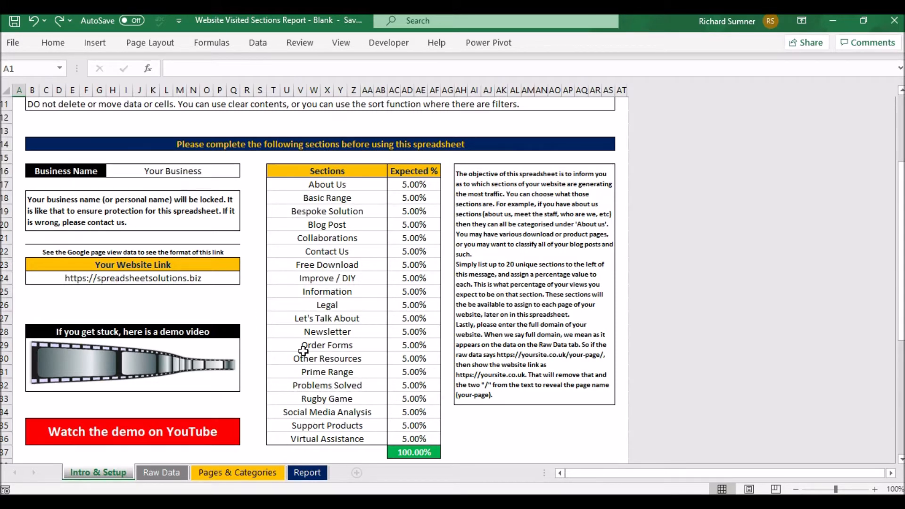
{"action": "scroll", "coordinate": [303, 352], "scroll_direction": "up", "scroll_amount": 1}
{"action": "scroll", "coordinate": [303, 351], "scroll_direction": "down", "scroll_amount": 1}
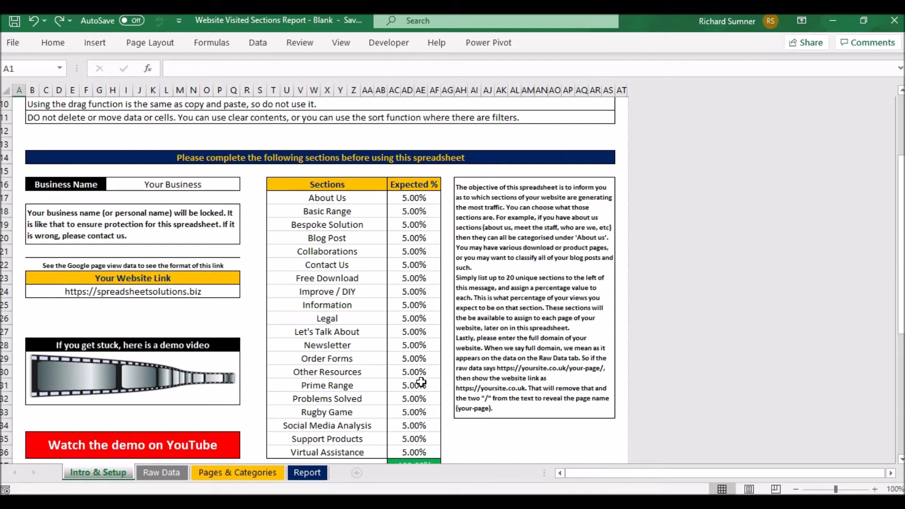
{"action": "scroll", "coordinate": [422, 386], "scroll_direction": "down", "scroll_amount": 1}
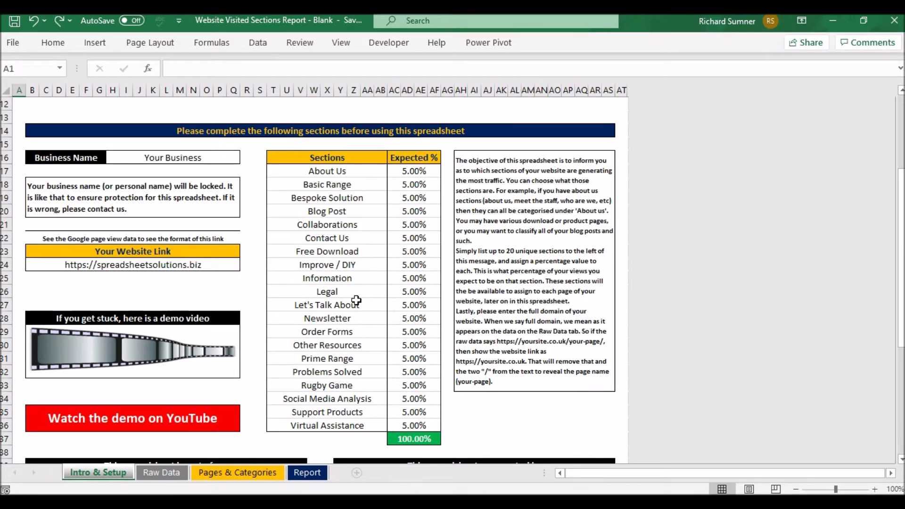
{"action": "scroll", "coordinate": [356, 300], "scroll_direction": "up", "scroll_amount": 1}
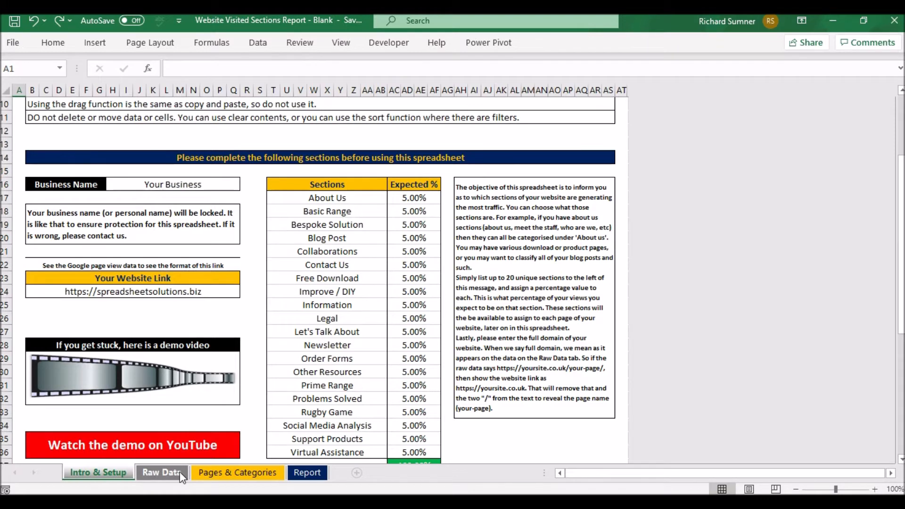
Compare a page link in the filled-in copy's Raw Data with its website link format, and return to the blank workbook's setup sheet.
{"action": "left_click", "coordinate": [208, 460]}
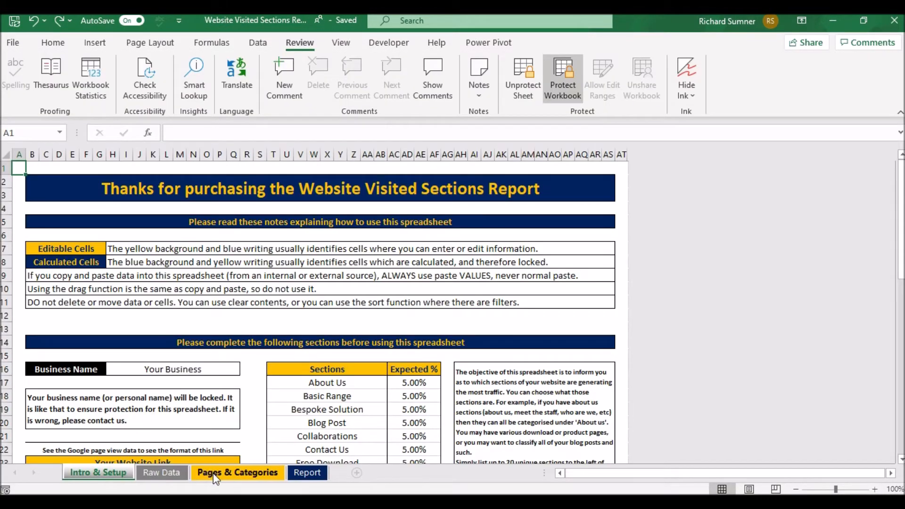
{"action": "left_click", "coordinate": [174, 473]}
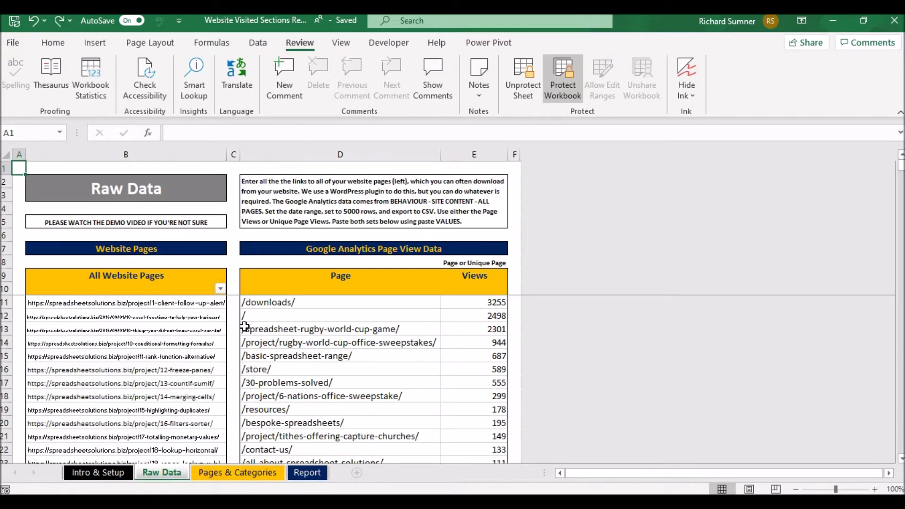
{"action": "left_click", "coordinate": [162, 302]}
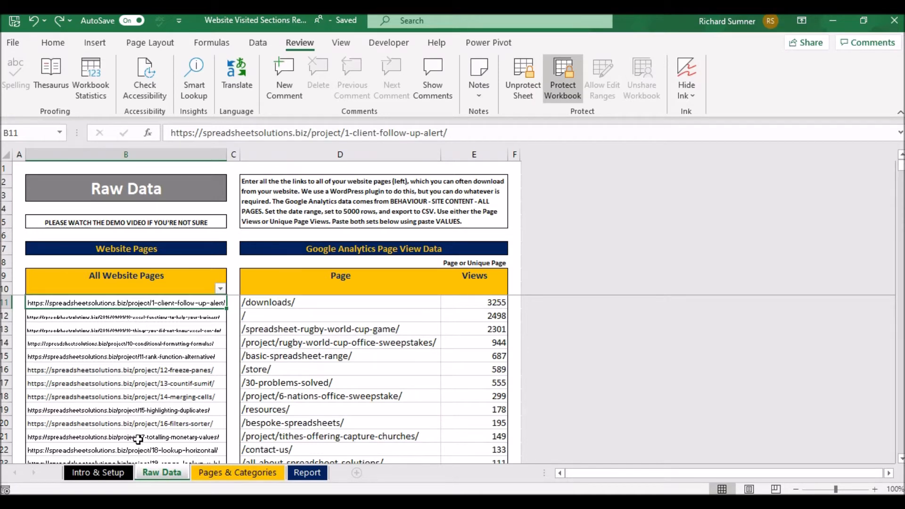
{"action": "left_click", "coordinate": [115, 472]}
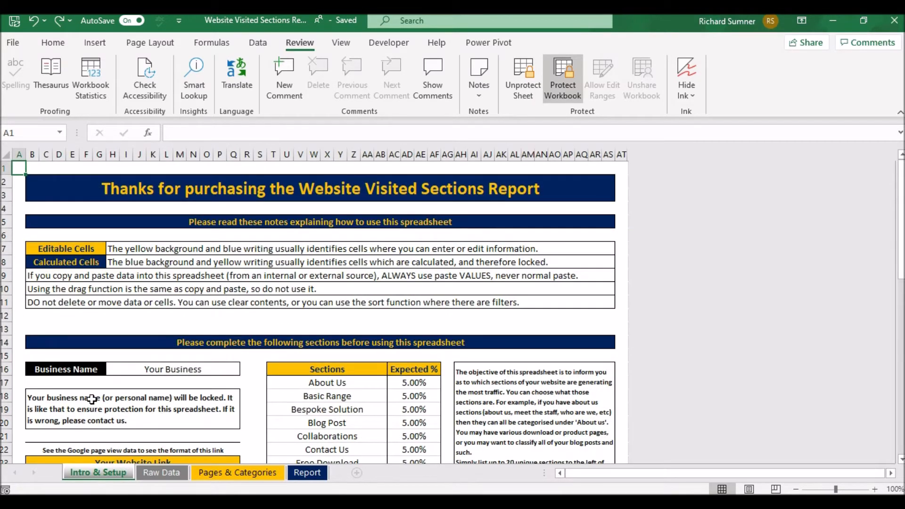
{"action": "scroll", "coordinate": [92, 400], "scroll_direction": "down", "scroll_amount": 1}
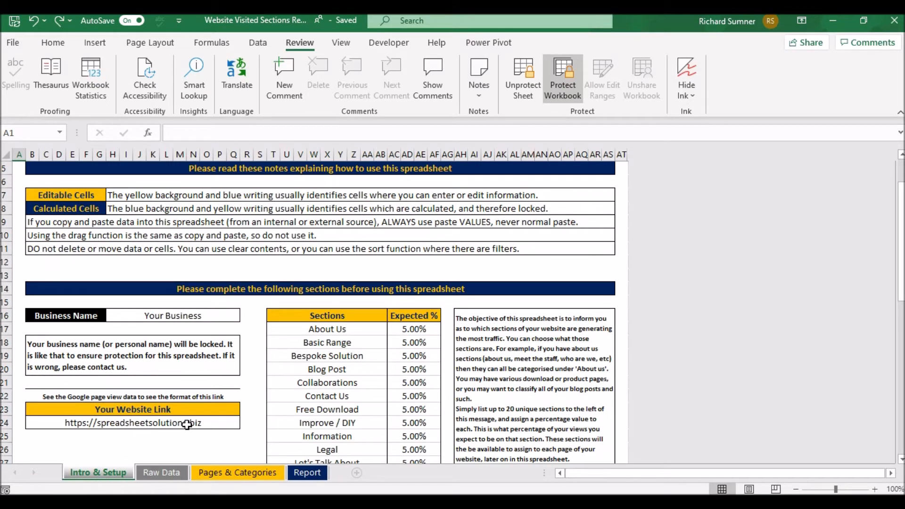
{"action": "scroll", "coordinate": [187, 424], "scroll_direction": "up", "scroll_amount": 1}
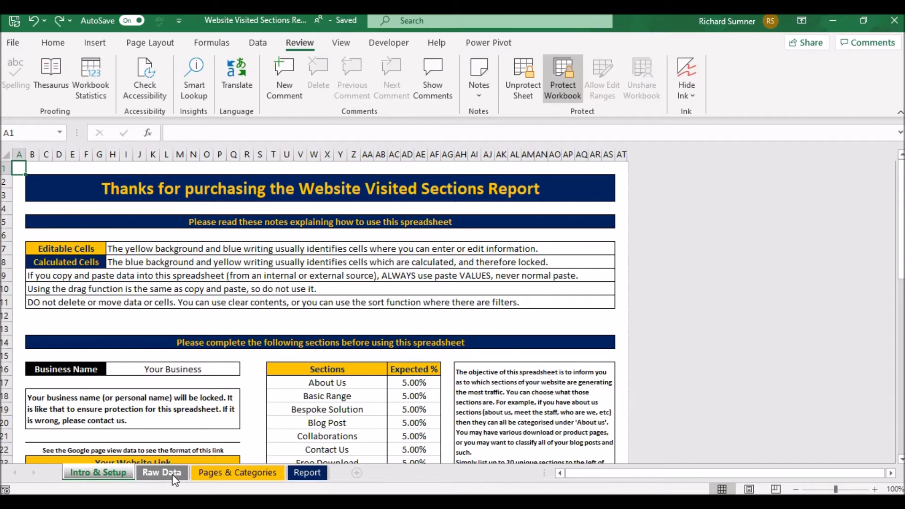
{"action": "left_click", "coordinate": [104, 476]}
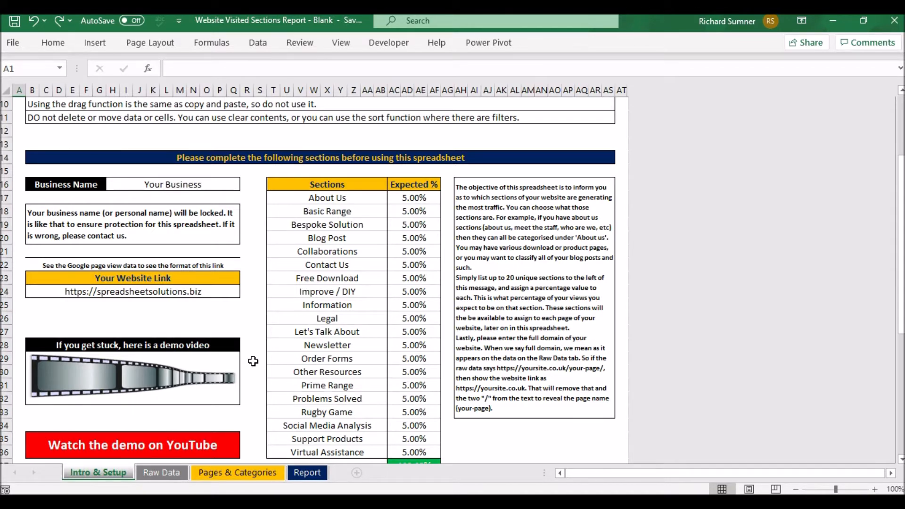
{"action": "scroll", "coordinate": [245, 298], "scroll_direction": "up", "scroll_amount": 3}
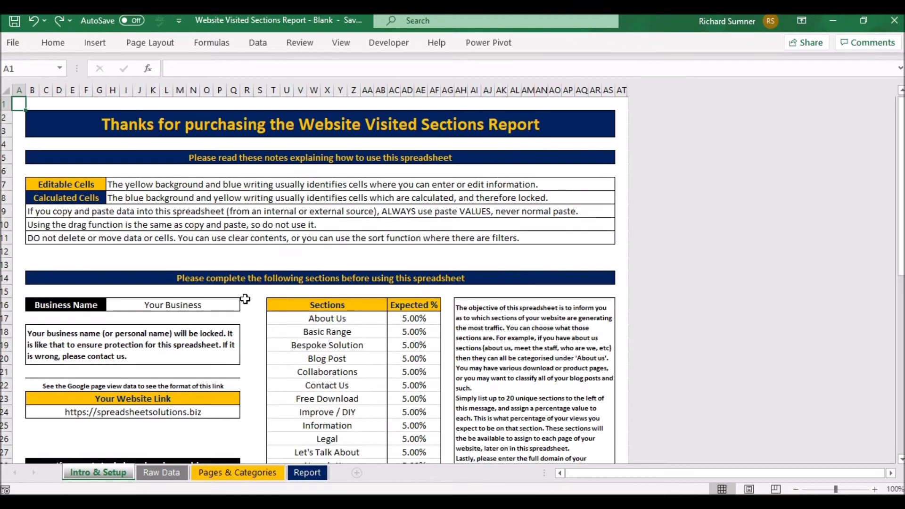
From the blank Raw Data sheet, switch to the export-all-urls-399705 workbook and copy the whole URL list in column B, starting at B2.
{"action": "left_click", "coordinate": [162, 472]}
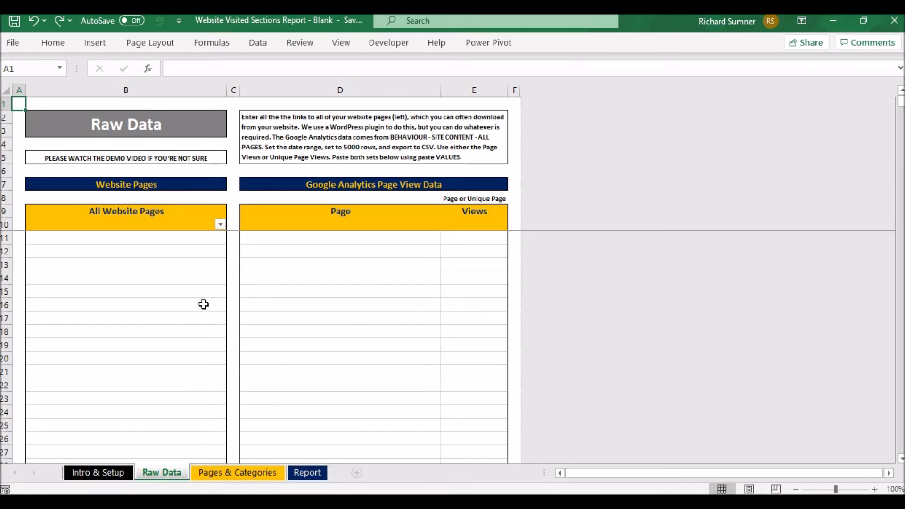
{"action": "left_click", "coordinate": [156, 293]}
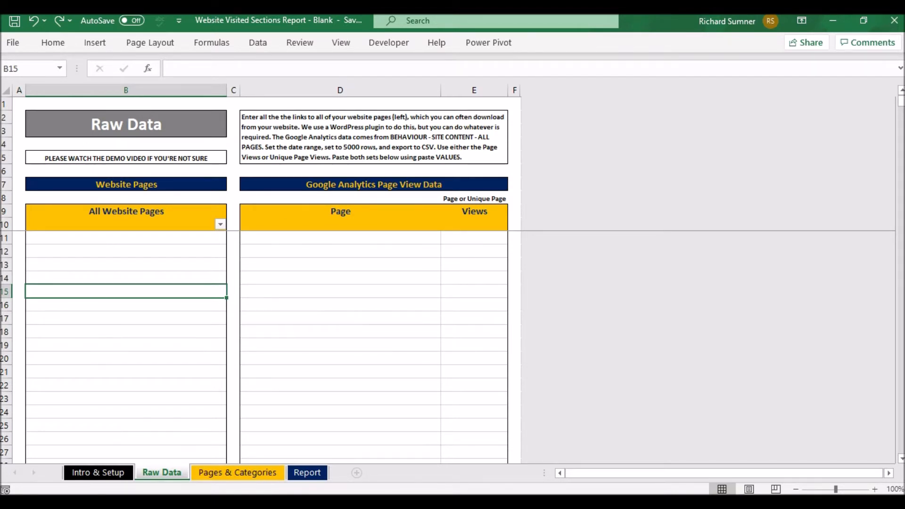
{"action": "left_click", "coordinate": [245, 503]}
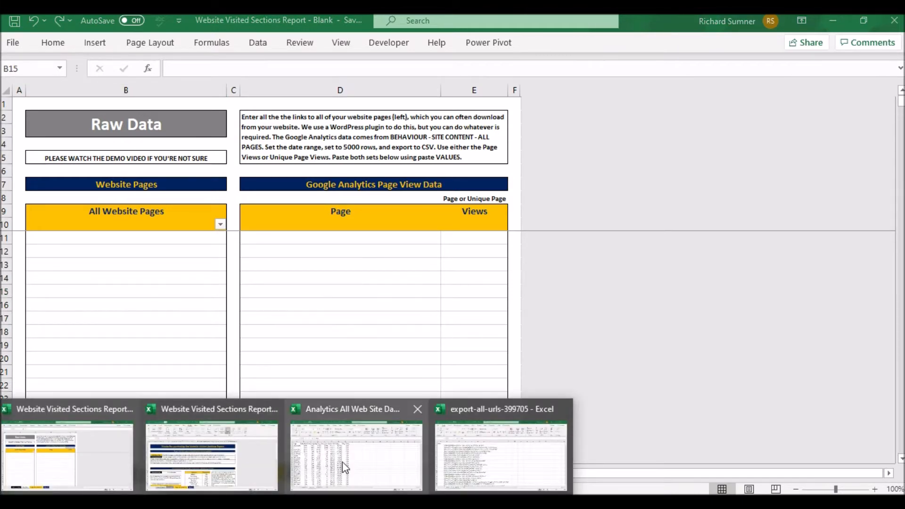
{"action": "mouse_move", "coordinate": [342, 462]}
{"action": "left_click", "coordinate": [472, 453]}
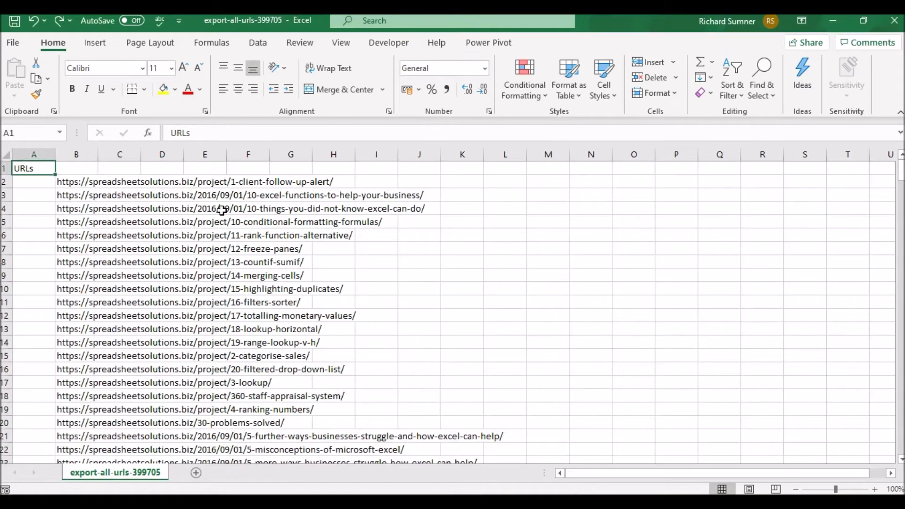
{"action": "left_click", "coordinate": [116, 182]}
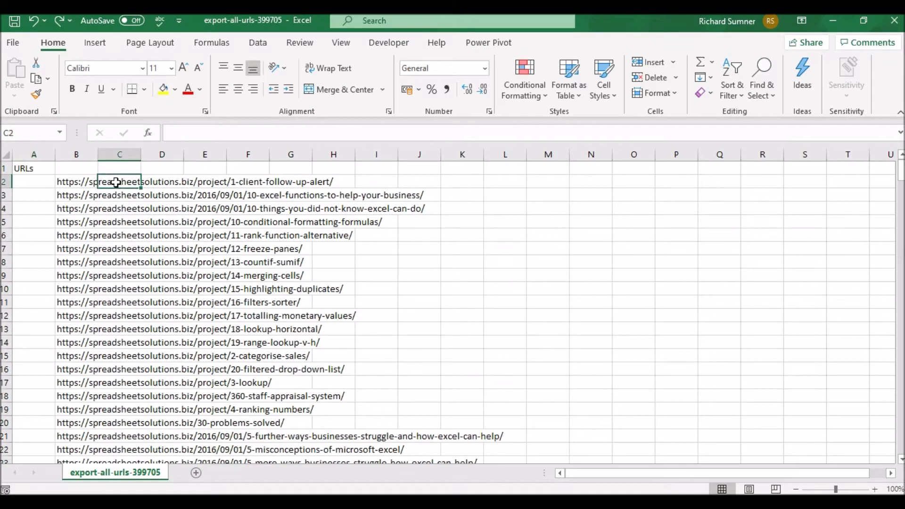
{"action": "key", "text": "ctrl+shift+Down"}
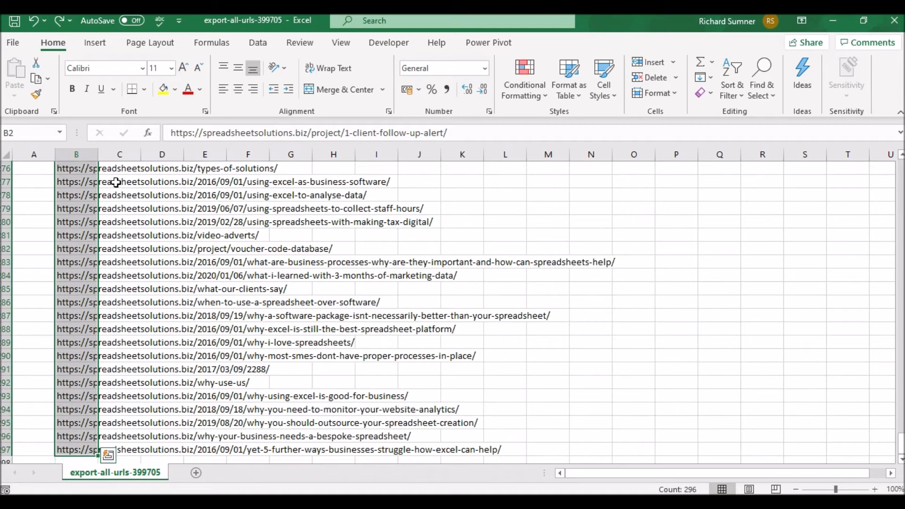
{"action": "right_click", "coordinate": [93, 192]}
{"action": "left_click", "coordinate": [137, 150]}
{"action": "scroll", "coordinate": [301, 330], "scroll_direction": "up", "scroll_amount": 20}
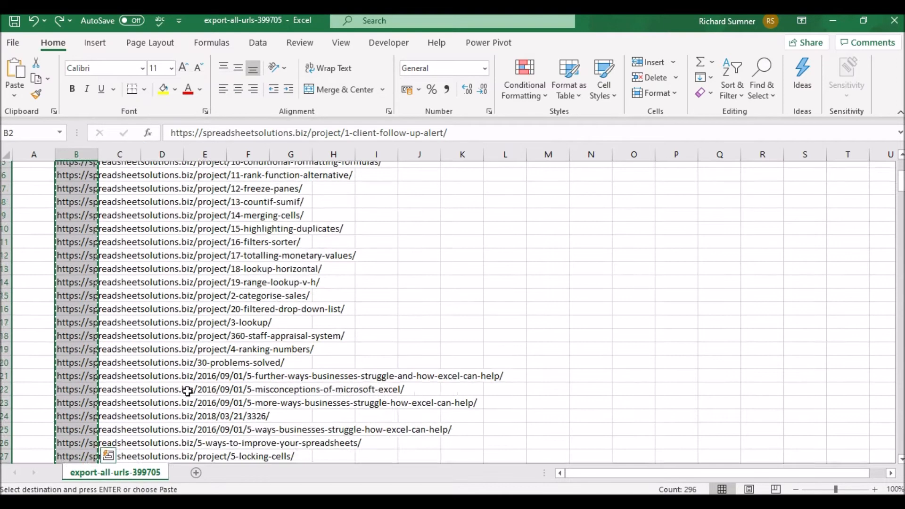
Paste the copied URLs as values under All Website Pages on the blank workbook's Raw Data sheet, starting at cell B11.
{"action": "mouse_move", "coordinate": [283, 504]}
{"action": "left_click", "coordinate": [109, 464]}
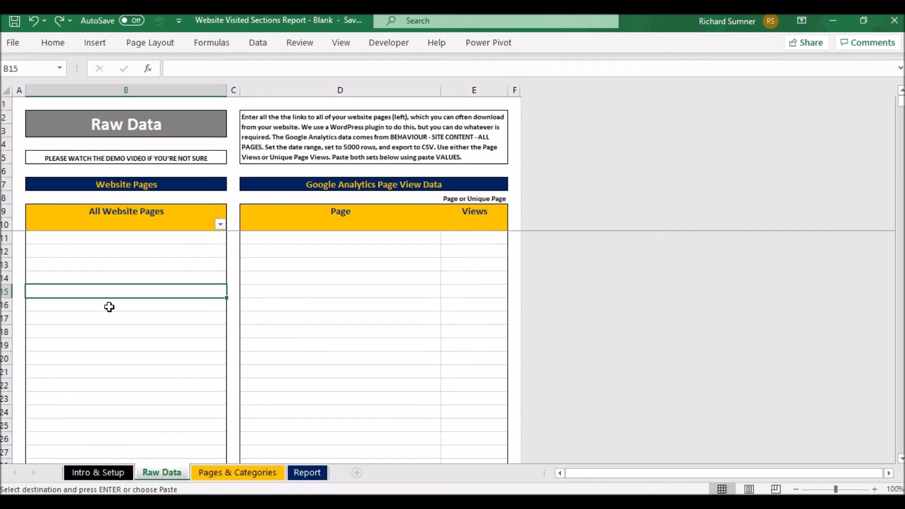
{"action": "left_click", "coordinate": [100, 240]}
{"action": "right_click", "coordinate": [100, 240]}
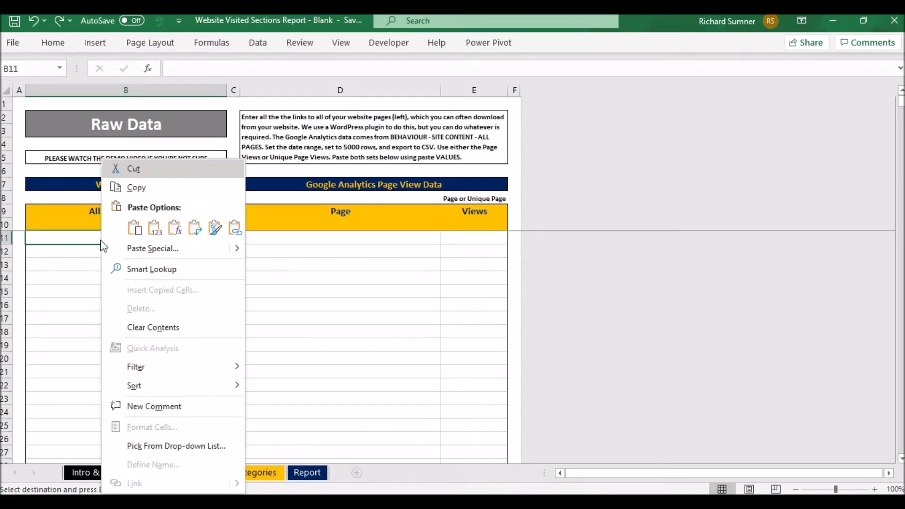
{"action": "left_click", "coordinate": [154, 228]}
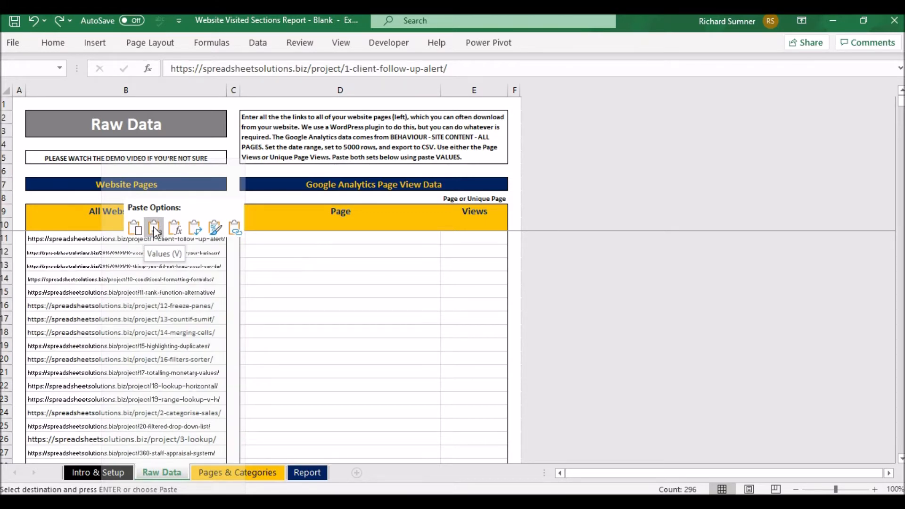
{"action": "left_click", "coordinate": [155, 230]}
{"action": "key", "text": "Down"}
{"action": "key", "text": "Down"}
{"action": "key", "text": "Down"}
{"action": "key", "text": "Up"}
{"action": "key", "text": "Up"}
{"action": "key", "text": "Up"}
{"action": "key", "text": "Up"}
{"action": "key", "text": "Left"}
{"action": "key", "text": "Up"}
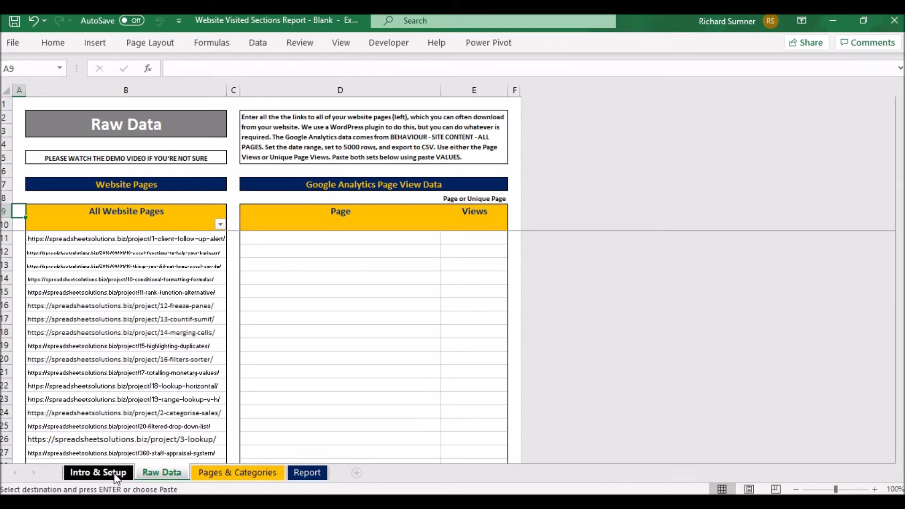
{"action": "left_click", "coordinate": [97, 473]}
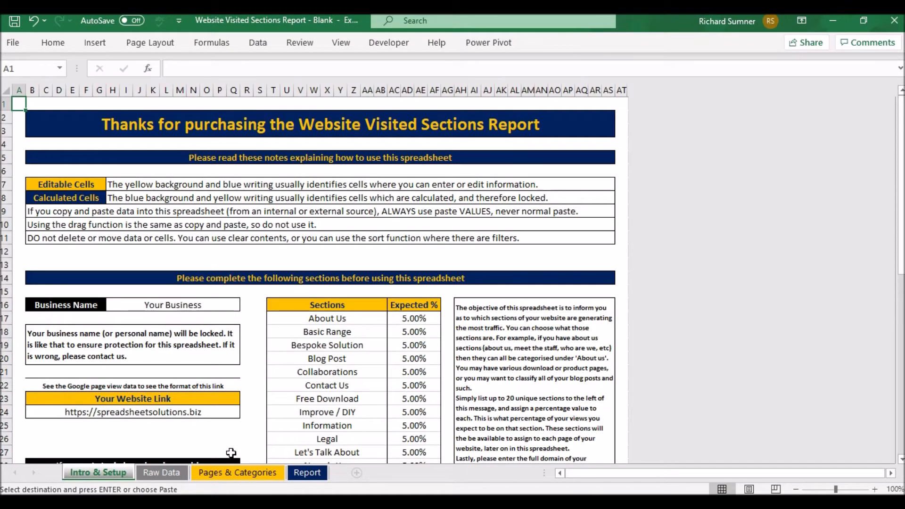
{"action": "left_click", "coordinate": [177, 474]}
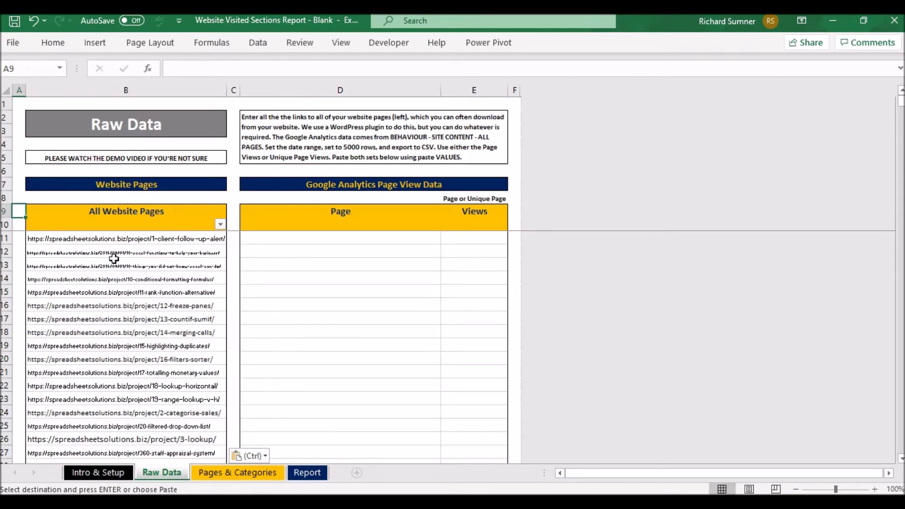
{"action": "left_click", "coordinate": [113, 238]}
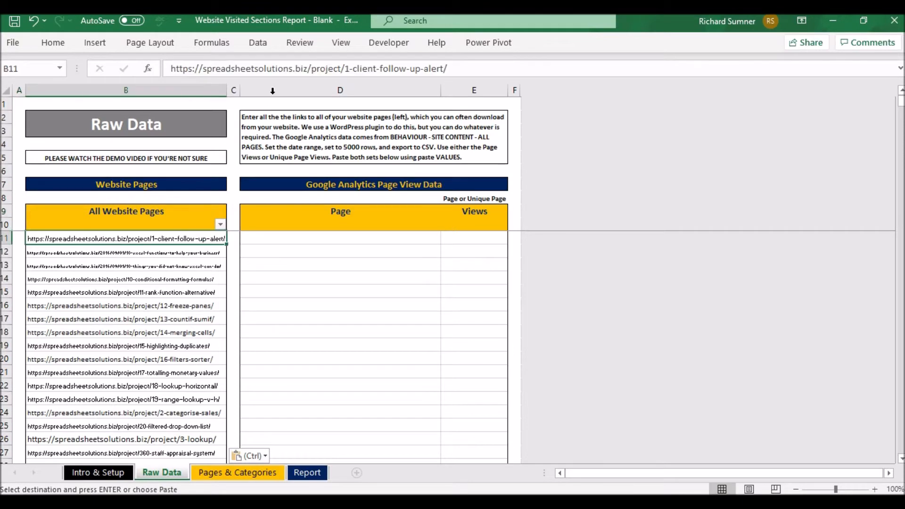
{"action": "left_click_drag", "start_coordinate": [311, 69], "coordinate": [192, 68]}
{"action": "left_click_drag", "start_coordinate": [284, 69], "coordinate": [165, 67]}
{"action": "right_click", "coordinate": [215, 71]}
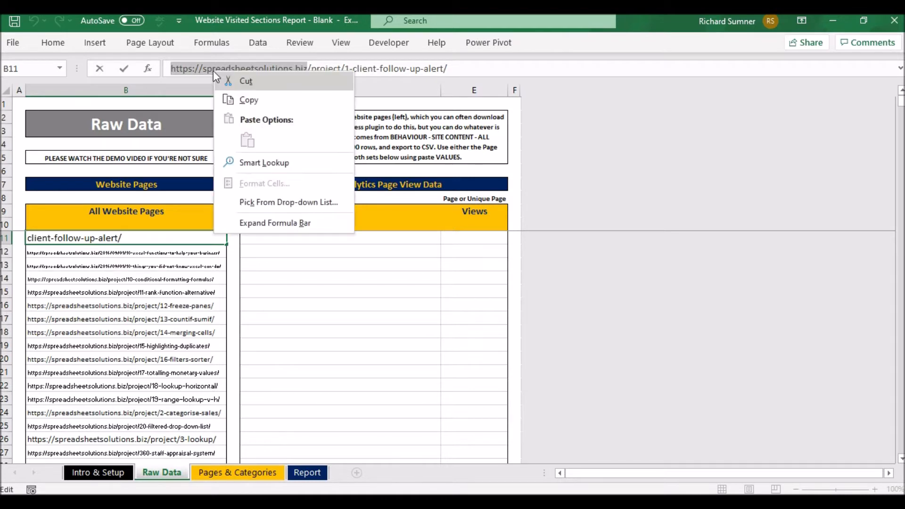
{"action": "left_click", "coordinate": [246, 97]}
Replace the Your Website Link entry in B24 of Intro & Setup with the copied domain, and return the selection to A1.
{"action": "left_click", "coordinate": [106, 470]}
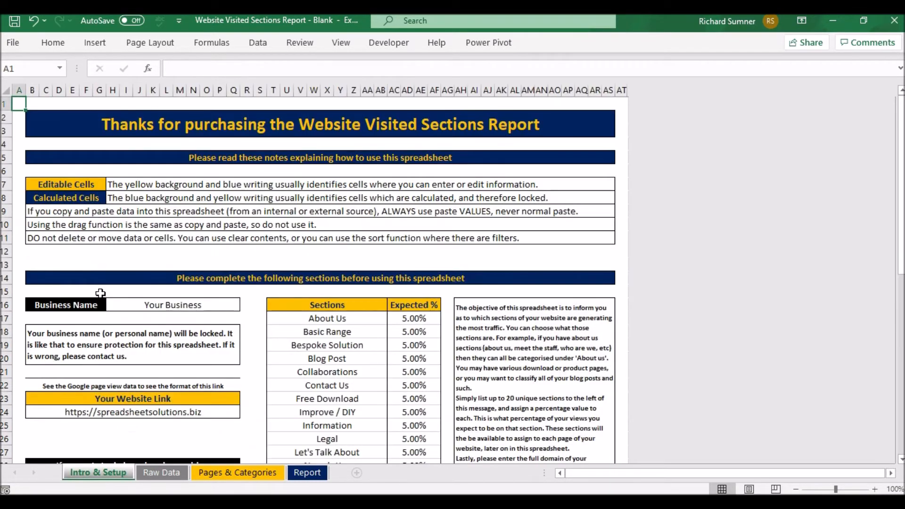
{"action": "left_click", "coordinate": [136, 410]}
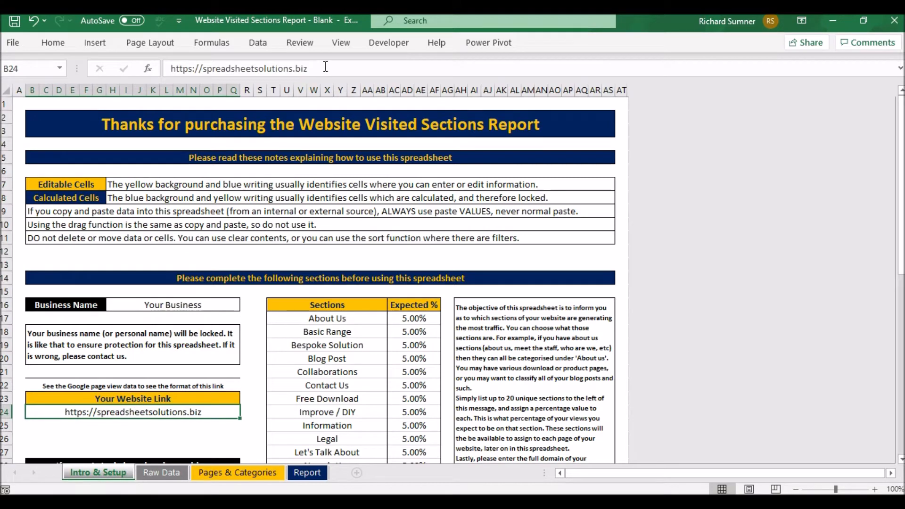
{"action": "left_click_drag", "start_coordinate": [325, 66], "coordinate": [171, 68]}
{"action": "right_click", "coordinate": [229, 61]}
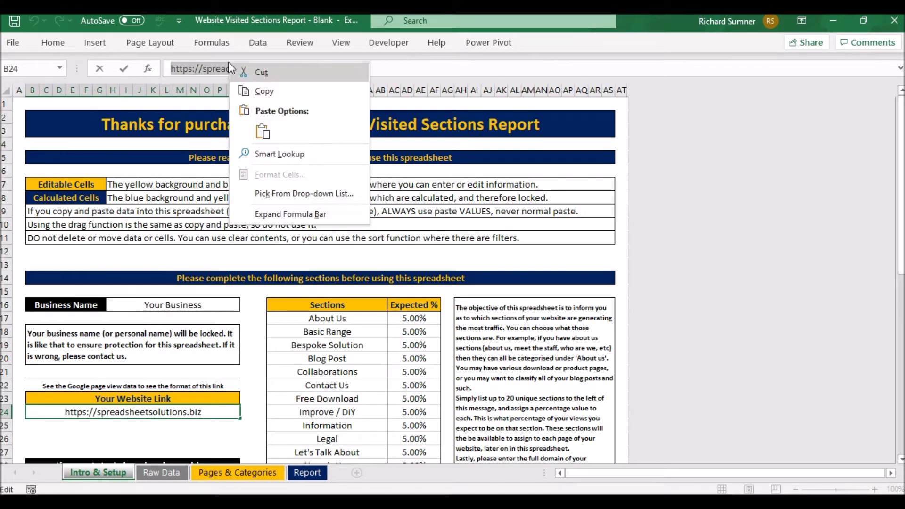
{"action": "left_click", "coordinate": [263, 132]}
{"action": "key", "text": "Return"}
{"action": "key", "text": "Left"}
{"action": "key", "text": "Up"}
{"action": "key", "text": "Up"}
{"action": "key", "text": "Up"}
{"action": "key", "text": "Up"}
{"action": "key", "text": "Up"}
{"action": "key", "text": "Up"}
{"action": "key", "text": "Up"}
{"action": "key", "text": "Up"}
{"action": "key", "text": "Up"}
{"action": "key", "text": "Up"}
{"action": "key", "text": "Up"}
{"action": "key", "text": "Up"}
{"action": "key", "text": "Up"}
{"action": "key", "text": "Up"}
{"action": "key", "text": "Up"}
{"action": "key", "text": "Up"}
{"action": "key", "text": "Up"}
{"action": "key", "text": "Up"}
{"action": "key", "text": "Up"}
{"action": "key", "text": "Up"}
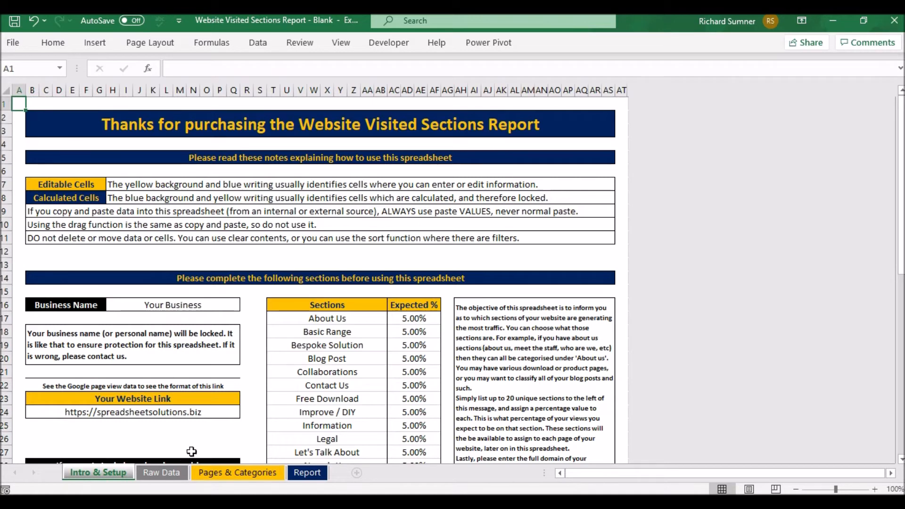
Return to the Raw Data sheet to check the page list, and reset the selection to cell A1.
{"action": "left_click", "coordinate": [180, 471]}
{"action": "left_click", "coordinate": [157, 295]}
{"action": "key", "text": "Left"}
{"action": "key", "text": "ctrl+Up"}
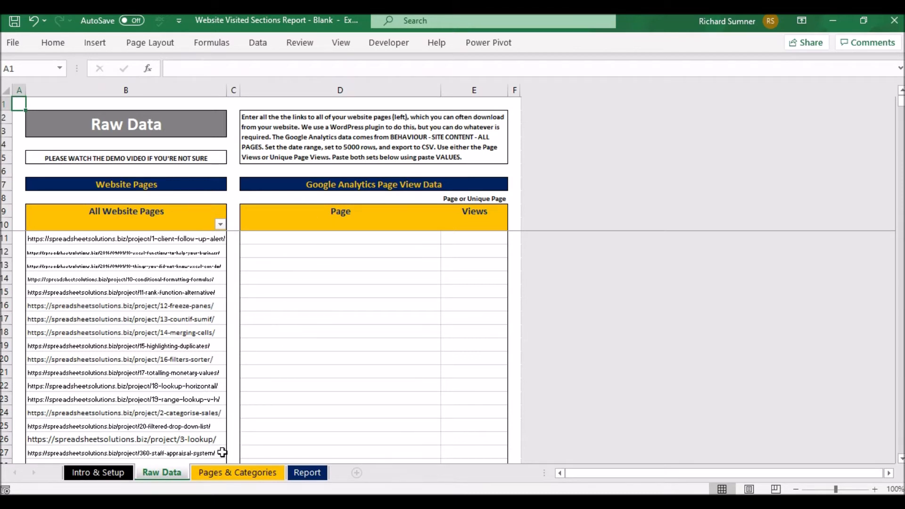
On Pages & Categories, inspect the page drop-down lists in the first three Pages rows and select the first cell of the New column.
{"action": "left_click", "coordinate": [225, 476]}
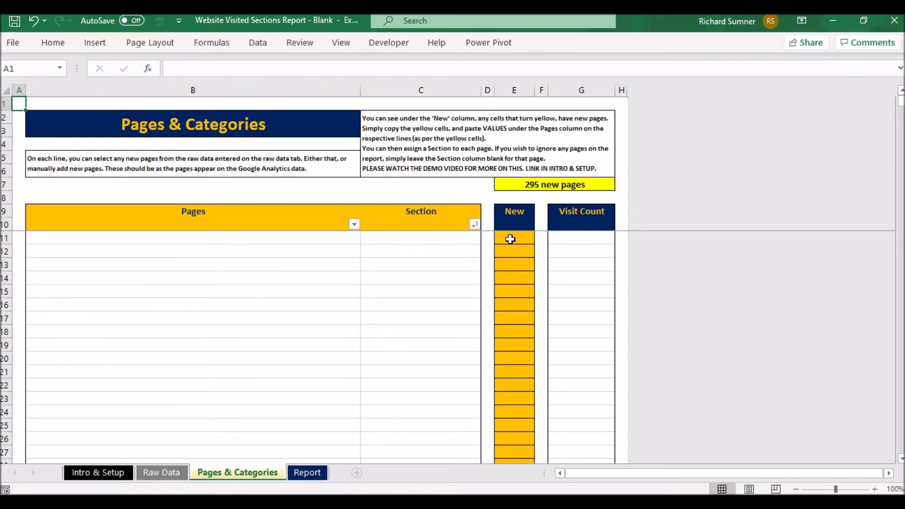
{"action": "left_click", "coordinate": [144, 237]}
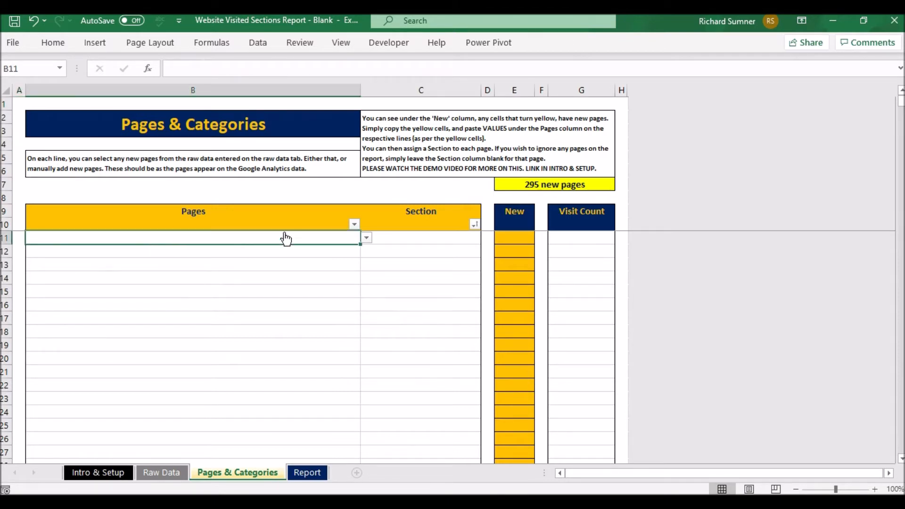
{"action": "left_click", "coordinate": [371, 240]}
{"action": "left_click", "coordinate": [371, 240]}
{"action": "left_click", "coordinate": [355, 252]}
{"action": "left_click", "coordinate": [367, 254]}
{"action": "left_click", "coordinate": [368, 255]}
{"action": "left_click", "coordinate": [351, 265]}
{"action": "left_click", "coordinate": [367, 265]}
{"action": "left_click", "coordinate": [367, 265]}
{"action": "left_click", "coordinate": [514, 238]}
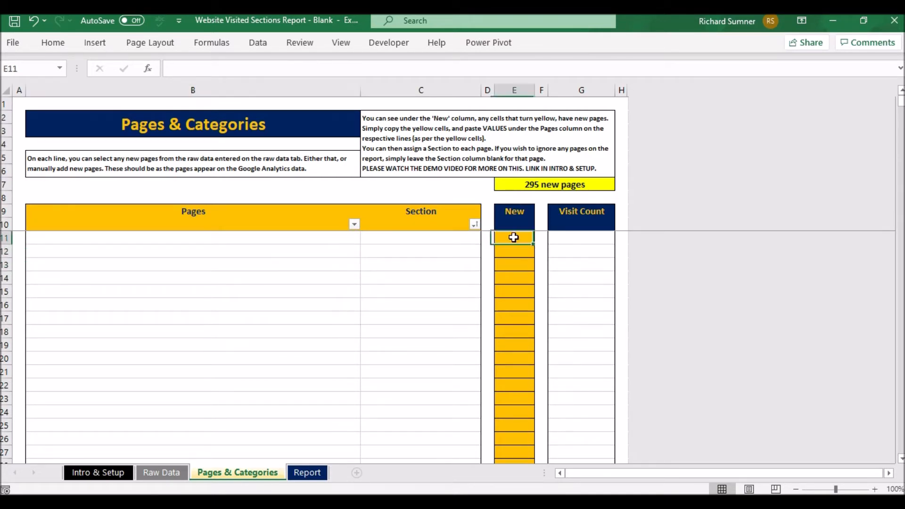
{"action": "key", "text": "shift+Down"}
{"action": "key", "text": "shift+Down"}
{"action": "key", "text": "shift+Down"}
{"action": "key", "text": "shift+Down"}
{"action": "key", "text": "shift+Down"}
{"action": "key", "text": "shift+Down"}
{"action": "key", "text": "shift+Down"}
{"action": "key", "text": "shift+Down"}
{"action": "key", "text": "Down"}
{"action": "key", "text": "Down"}
{"action": "key", "text": "Down"}
{"action": "key", "text": "Down"}
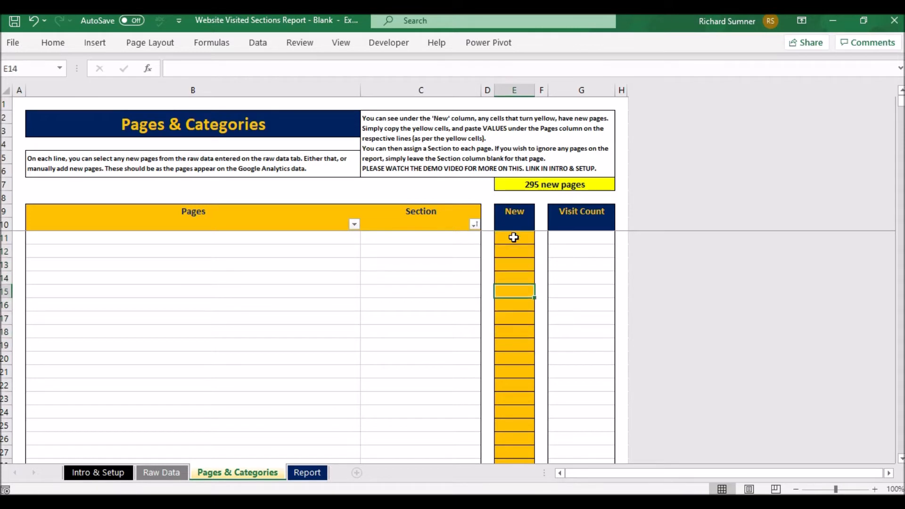
{"action": "key", "text": "Up"}
{"action": "key", "text": "Up"}
{"action": "key", "text": "Up"}
{"action": "key", "text": "Up"}
{"action": "key", "text": "Up"}
{"action": "key", "text": "Up"}
{"action": "key", "text": "Up"}
{"action": "key", "text": "Up"}
{"action": "key", "text": "Up"}
{"action": "key", "text": "Up"}
{"action": "key", "text": "Down"}
{"action": "key", "text": "Down"}
{"action": "key", "text": "Down"}
{"action": "key", "text": "Down"}
{"action": "key", "text": "Down"}
{"action": "key", "text": "Down"}
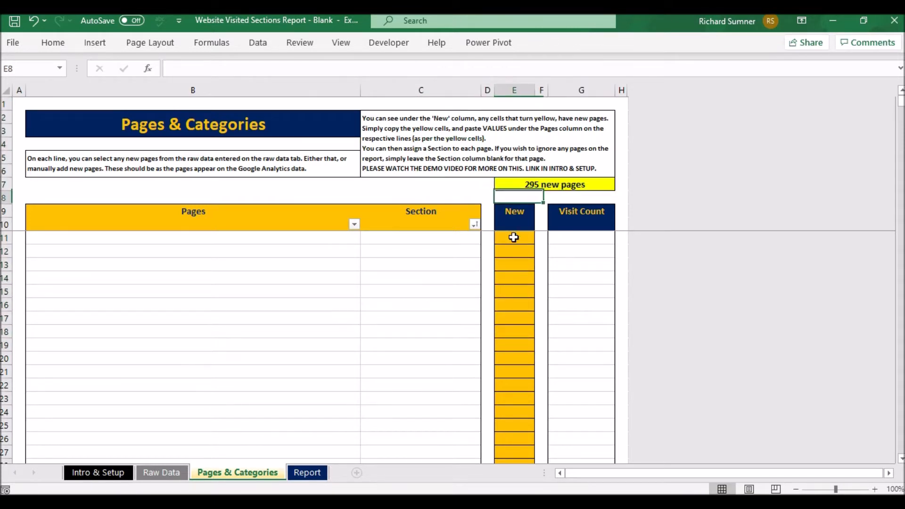
Select all the yellow cells in the New column, E11:E305, and bring up the commands for copying them.
{"action": "key", "text": "shift+Down"}
{"action": "key", "text": "shift+Down"}
{"action": "key", "text": "shift+Down"}
{"action": "key", "text": "shift+Down"}
{"action": "key", "text": "shift+Down"}
{"action": "key", "text": "shift+Down"}
{"action": "key", "text": "shift+Down"}
{"action": "key", "text": "shift+Down"}
{"action": "key", "text": "shift+Down"}
{"action": "key", "text": "shift+Down"}
{"action": "key", "text": "shift+Down"}
{"action": "key", "text": "shift+Down"}
{"action": "key", "text": "shift+Down"}
{"action": "key", "text": "shift+Down"}
{"action": "key", "text": "shift+Down"}
{"action": "key", "text": "shift+Down"}
{"action": "key", "text": "shift+Down"}
{"action": "key", "text": "shift+Down"}
{"action": "key", "text": "shift+Down"}
{"action": "key", "text": "shift+Down"}
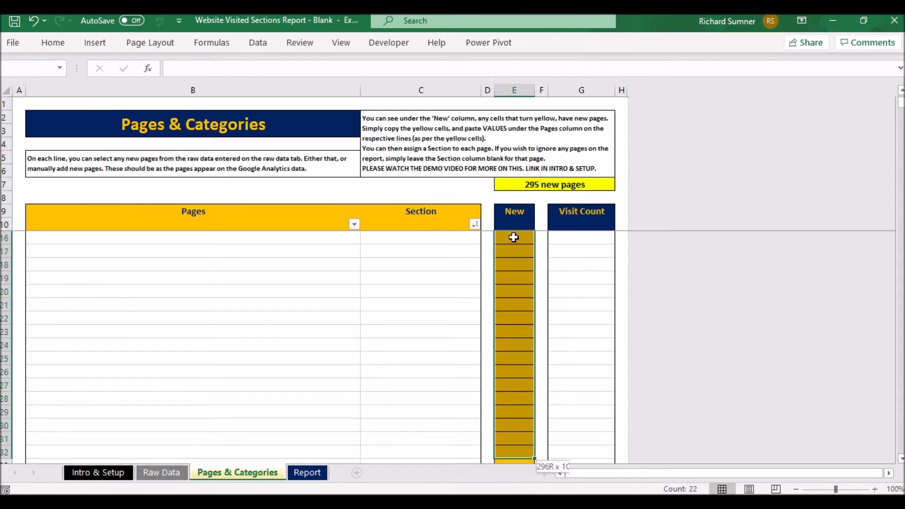
{"action": "key", "text": "shift+Down"}
{"action": "key", "text": "shift+Down"}
{"action": "key", "text": "shift+Down"}
{"action": "key", "text": "shift+Down"}
{"action": "key", "text": "shift+Down"}
{"action": "key", "text": "shift+Down"}
{"action": "key", "text": "shift+Down"}
{"action": "key", "text": "shift+Down"}
{"action": "key", "text": "shift+Down"}
{"action": "key", "text": "shift+Down"}
{"action": "key", "text": "shift+Down"}
{"action": "key", "text": "shift+Down"}
{"action": "key", "text": "shift+Down"}
{"action": "key", "text": "shift+Down"}
{"action": "key", "text": "shift+Down"}
{"action": "key", "text": "shift+Down"}
{"action": "key", "text": "shift+Down"}
{"action": "key", "text": "shift+Down"}
{"action": "key", "text": "shift+Down"}
{"action": "key", "text": "shift+Down"}
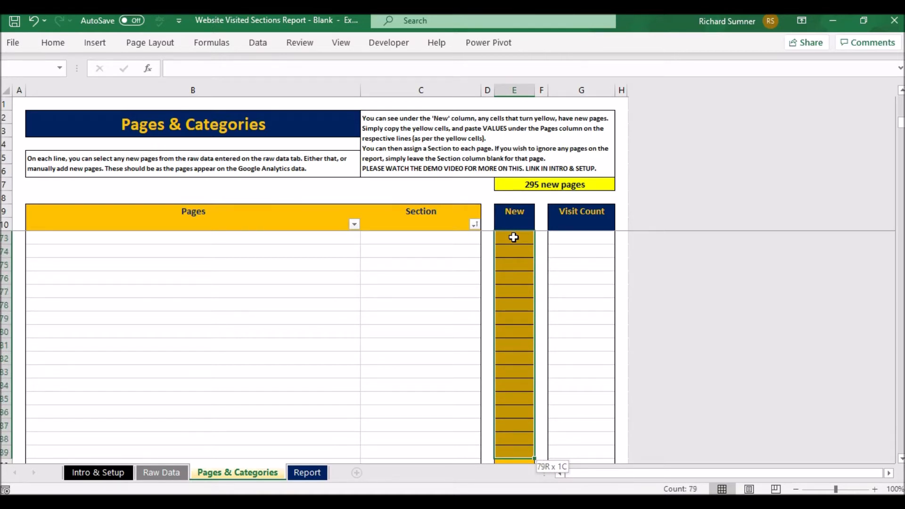
{"action": "key", "text": "shift+Down"}
{"action": "key", "text": "shift+Down"}
{"action": "key", "text": "shift+Down"}
{"action": "key", "text": "shift+Down"}
{"action": "key", "text": "shift+Down"}
{"action": "key", "text": "shift+Down"}
{"action": "key", "text": "shift+Down"}
{"action": "key", "text": "shift+Down"}
{"action": "key", "text": "shift+Down"}
{"action": "key", "text": "shift+Down"}
{"action": "key", "text": "shift+Down"}
{"action": "key", "text": "shift+Down"}
{"action": "key", "text": "shift+Down"}
{"action": "key", "text": "shift+Down"}
{"action": "key", "text": "shift+Down"}
{"action": "key", "text": "shift+Down"}
{"action": "key", "text": "shift+Down"}
{"action": "key", "text": "shift+Down"}
{"action": "key", "text": "shift+Down"}
{"action": "key", "text": "shift+Down"}
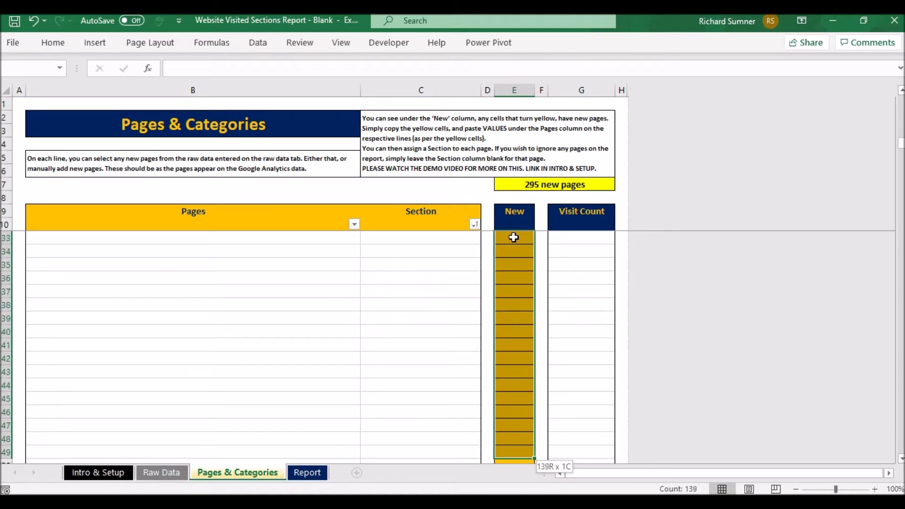
{"action": "key", "text": "shift+Down"}
{"action": "key", "text": "shift+Down"}
{"action": "key", "text": "shift+Down"}
{"action": "key", "text": "shift+Down"}
{"action": "key", "text": "shift+Down"}
{"action": "key", "text": "shift+Down"}
{"action": "key", "text": "shift+Down"}
{"action": "key", "text": "shift+Down"}
{"action": "key", "text": "shift+Down"}
{"action": "key", "text": "shift+Down"}
{"action": "key", "text": "shift+Down"}
{"action": "key", "text": "shift+Down"}
{"action": "key", "text": "shift+Down"}
{"action": "key", "text": "shift+Down"}
{"action": "key", "text": "shift+Down"}
{"action": "key", "text": "shift+Down"}
{"action": "key", "text": "shift+Down"}
{"action": "key", "text": "shift+Down"}
{"action": "key", "text": "shift+Down"}
{"action": "key", "text": "shift+Down"}
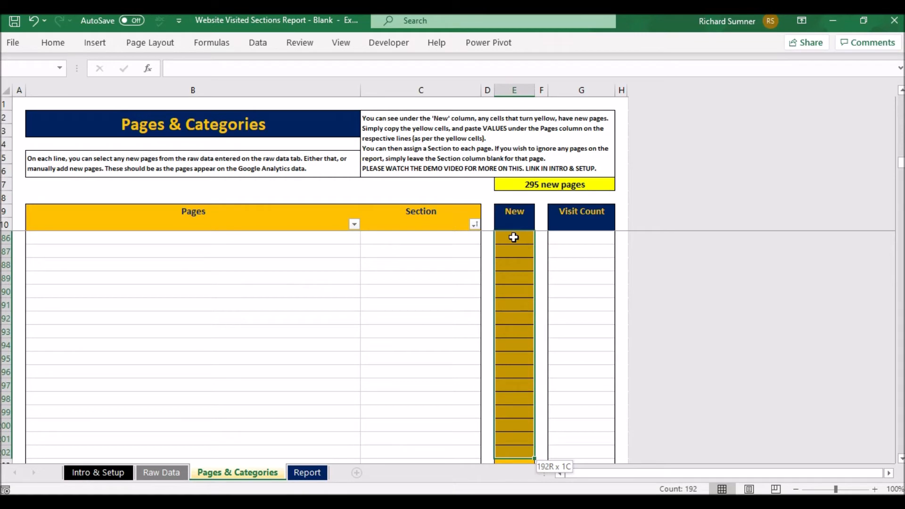
{"action": "key", "text": "shift+Down"}
{"action": "key", "text": "shift+Down"}
{"action": "key", "text": "shift+Down"}
{"action": "key", "text": "shift+Down"}
{"action": "key", "text": "shift+Down"}
{"action": "key", "text": "shift+Down"}
{"action": "key", "text": "shift+Down"}
{"action": "key", "text": "shift+Down"}
{"action": "key", "text": "shift+Down"}
{"action": "key", "text": "shift+Down"}
{"action": "key", "text": "shift+Down"}
{"action": "key", "text": "shift+Down"}
{"action": "key", "text": "shift+Down"}
{"action": "key", "text": "shift+Down"}
{"action": "key", "text": "shift+Down"}
{"action": "key", "text": "shift+Down"}
{"action": "key", "text": "shift+Down"}
{"action": "key", "text": "shift+Down"}
{"action": "key", "text": "shift+Down"}
{"action": "key", "text": "shift+Down"}
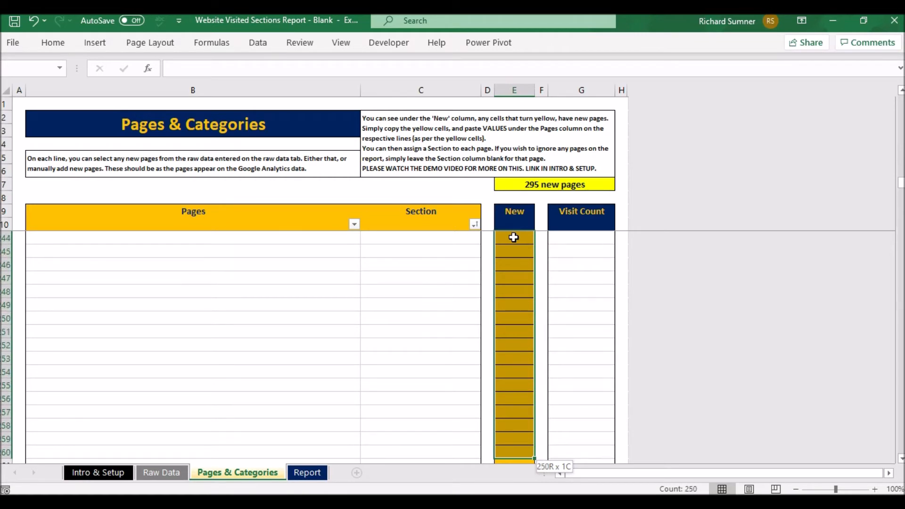
{"action": "key", "text": "shift+Down"}
{"action": "key", "text": "shift+Down"}
{"action": "key", "text": "shift+Down"}
{"action": "key", "text": "shift+Down"}
{"action": "key", "text": "shift+Down"}
{"action": "key", "text": "shift+Down"}
{"action": "key", "text": "shift+Down"}
{"action": "key", "text": "shift+Down"}
{"action": "key", "text": "shift+Down"}
{"action": "key", "text": "shift+Down"}
{"action": "key", "text": "shift+Down"}
{"action": "key", "text": "shift+Down"}
{"action": "key", "text": "shift+Down"}
{"action": "key", "text": "shift+Down"}
{"action": "key", "text": "shift+Down"}
{"action": "key", "text": "shift+Down"}
{"action": "key", "text": "shift+Down"}
{"action": "key", "text": "shift+Down"}
{"action": "key", "text": "shift+Down"}
{"action": "key", "text": "shift+Down"}
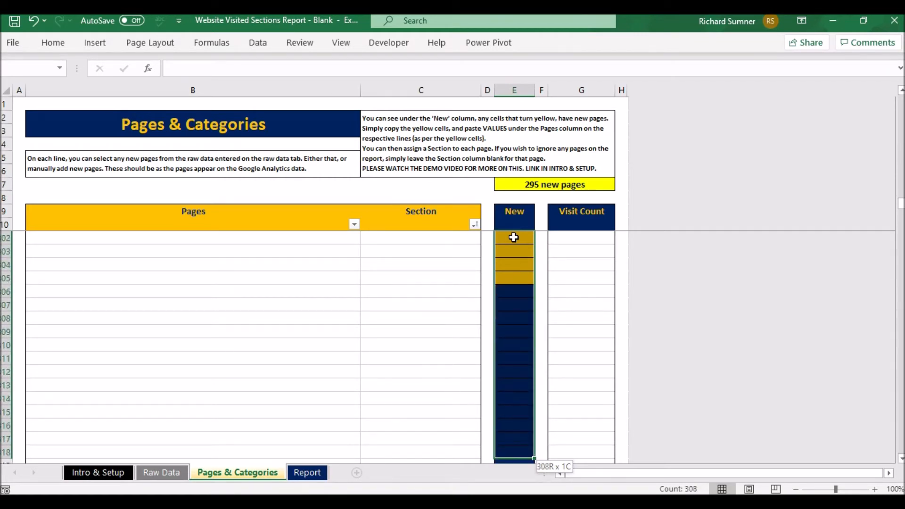
{"action": "key", "text": "shift+Up"}
{"action": "key", "text": "shift+Up"}
{"action": "key", "text": "shift+Up"}
{"action": "key", "text": "shift+Up"}
{"action": "key", "text": "shift+Up"}
{"action": "key", "text": "shift+Up"}
{"action": "key", "text": "shift+Up"}
{"action": "key", "text": "shift+Up"}
{"action": "key", "text": "shift+Up"}
{"action": "key", "text": "shift+Up"}
{"action": "key", "text": "shift+Up"}
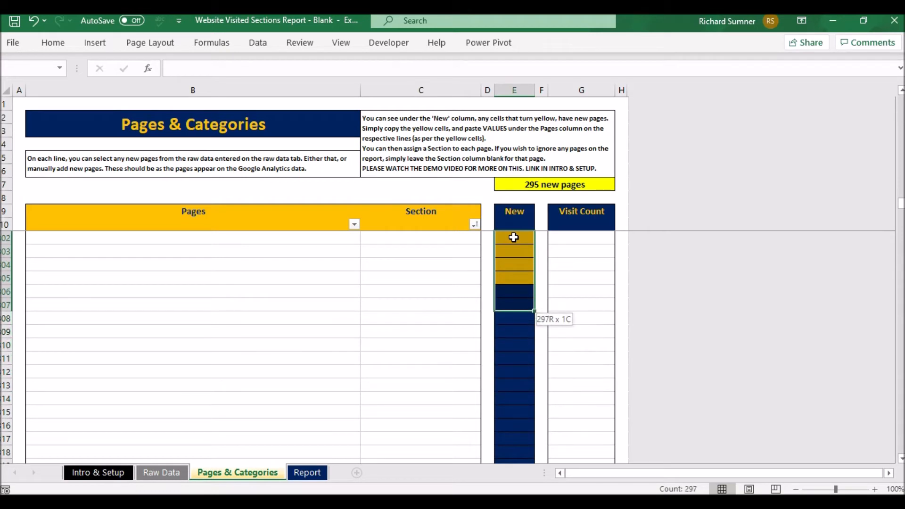
{"action": "right_click", "coordinate": [513, 237]}
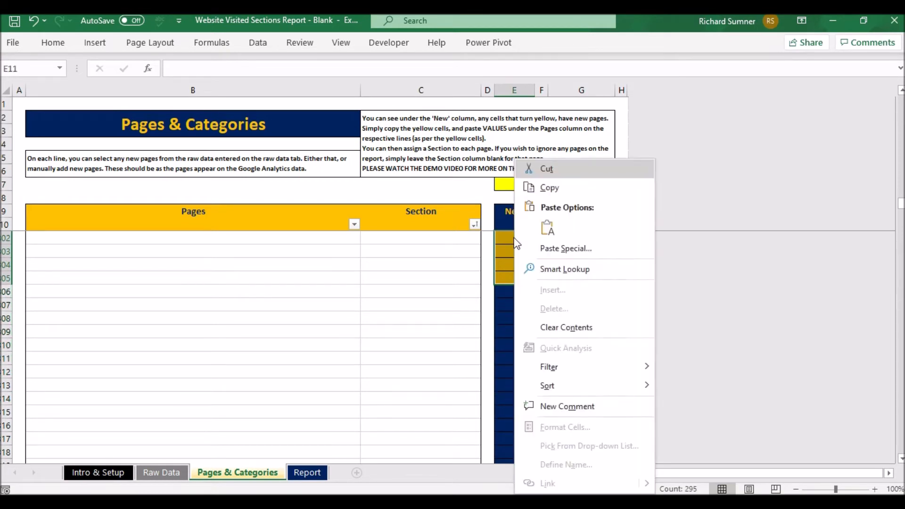
Copy the yellow New cells and paste them as values into the Pages column from B11, then end copy mode.
{"action": "left_click", "coordinate": [557, 191]}
{"action": "key", "text": "ctrl+Home"}
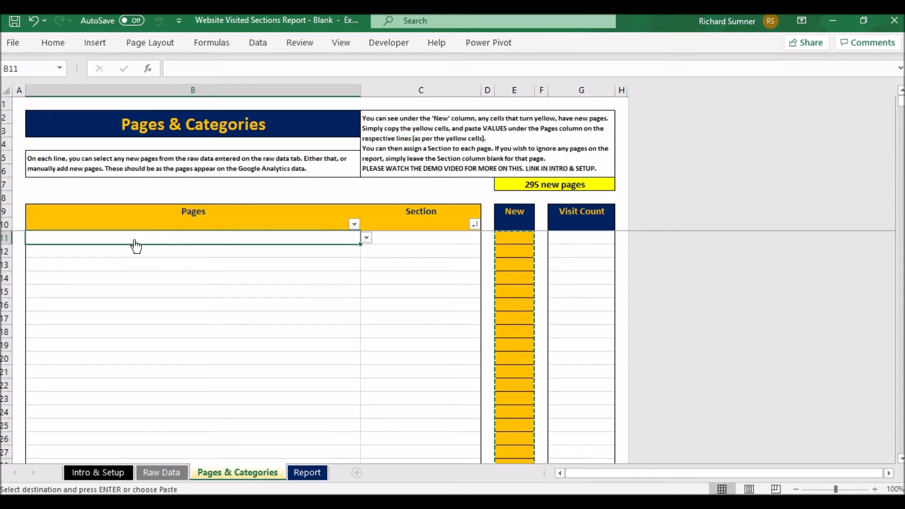
{"action": "right_click", "coordinate": [135, 244]}
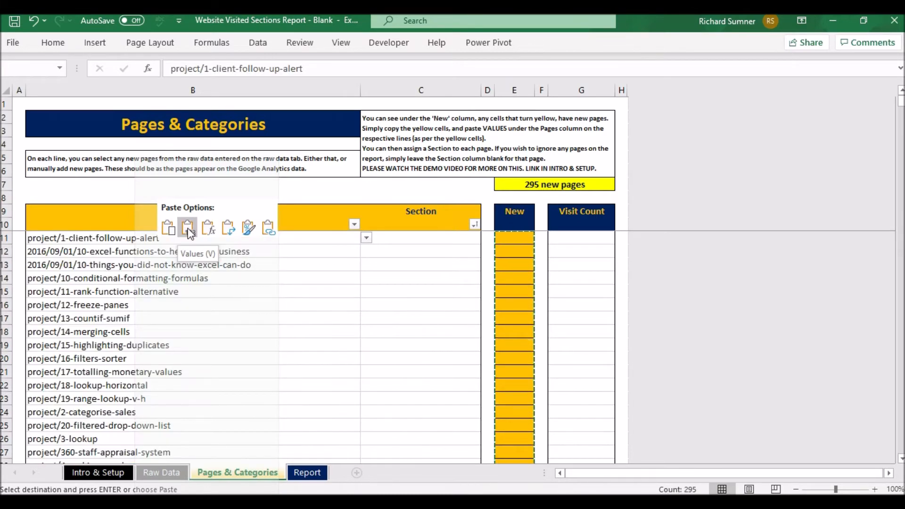
{"action": "left_click", "coordinate": [187, 228]}
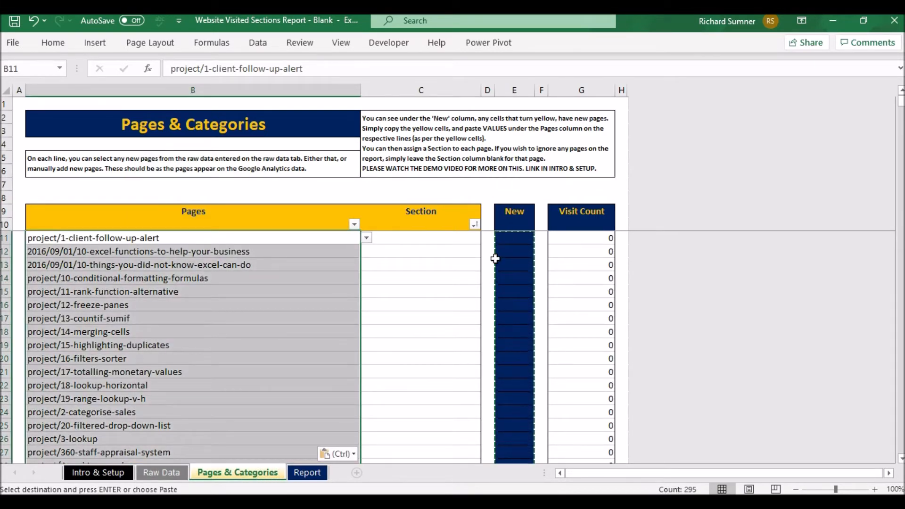
{"action": "left_click", "coordinate": [471, 244]}
{"action": "key", "text": "Escape"}
{"action": "key", "text": "Escape"}
{"action": "key", "text": "Up"}
{"action": "key", "text": "Down"}
{"action": "key", "text": "Down"}
{"action": "key", "text": "Down"}
{"action": "key", "text": "Down"}
{"action": "key", "text": "Down"}
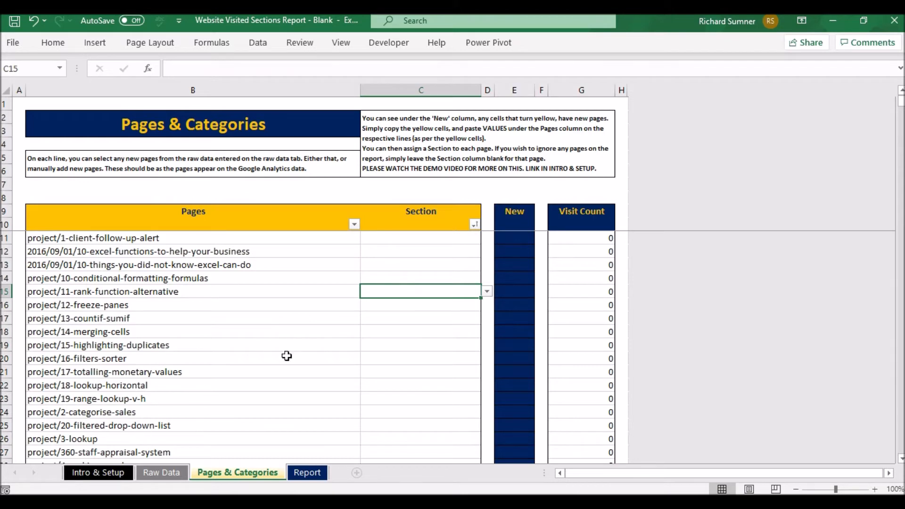
Clear the last page entry in the Pages column, B305, and move to the cell below it.
{"action": "left_click", "coordinate": [125, 360]}
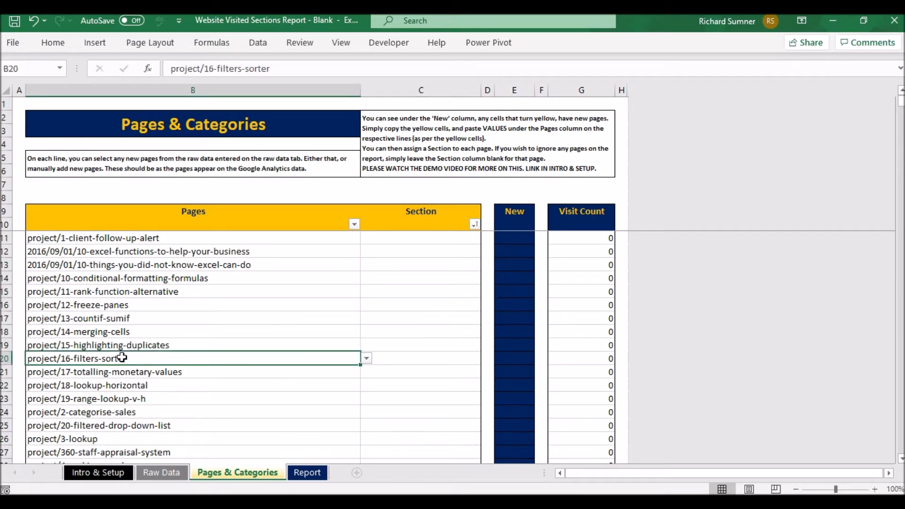
{"action": "key", "text": "ctrl+Down"}
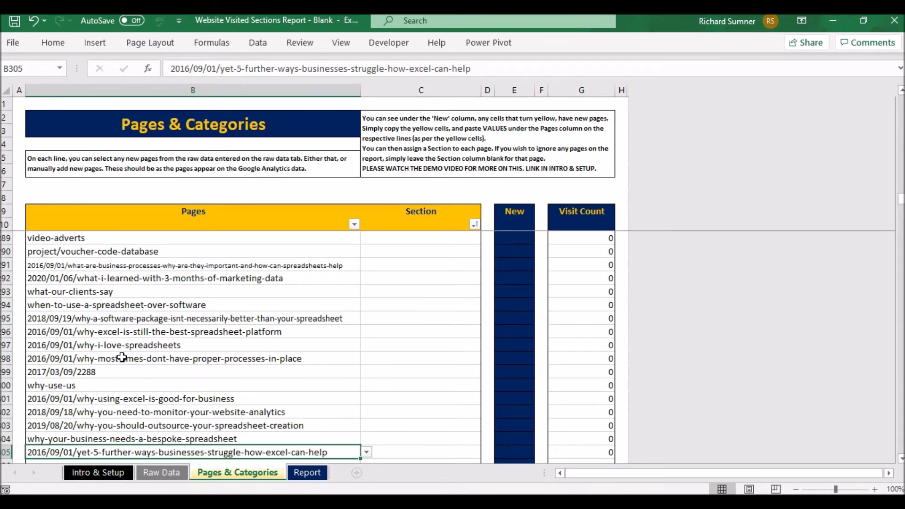
{"action": "scroll", "coordinate": [123, 357], "scroll_direction": "down", "scroll_amount": 1}
{"action": "key", "text": "Delete"}
{"action": "key", "text": "Down"}
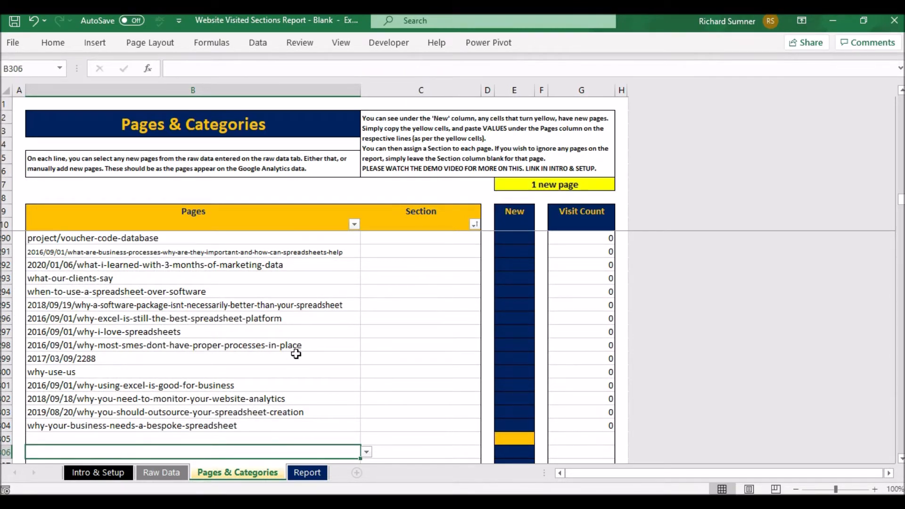
Check the Raw Data page list, and fill B305 on Pages & Categories with 2016/09/01/yet-5-further-ways-businesses-struggle-how-excel-can-help from its drop-down list.
{"action": "left_click", "coordinate": [161, 472]}
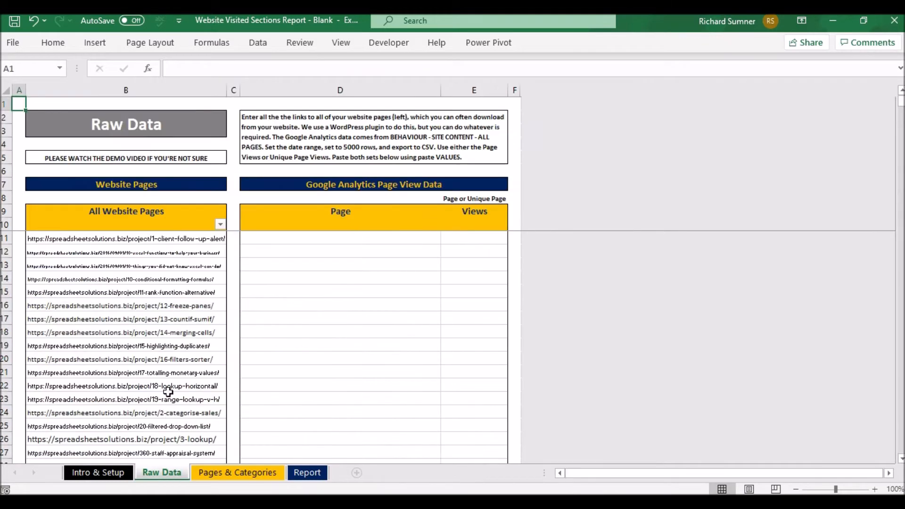
{"action": "left_click", "coordinate": [236, 472]}
{"action": "left_click", "coordinate": [162, 473]}
{"action": "left_click", "coordinate": [237, 473]}
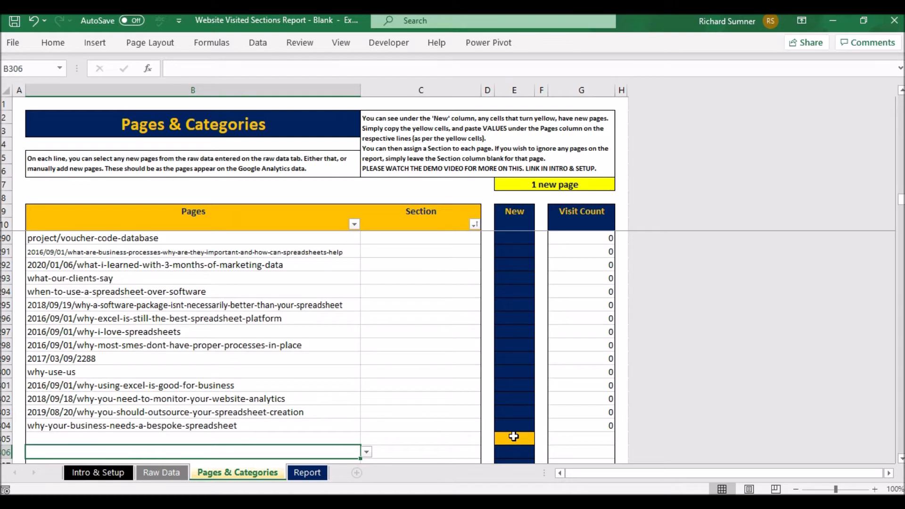
{"action": "left_click", "coordinate": [287, 438]}
{"action": "left_click", "coordinate": [366, 438]}
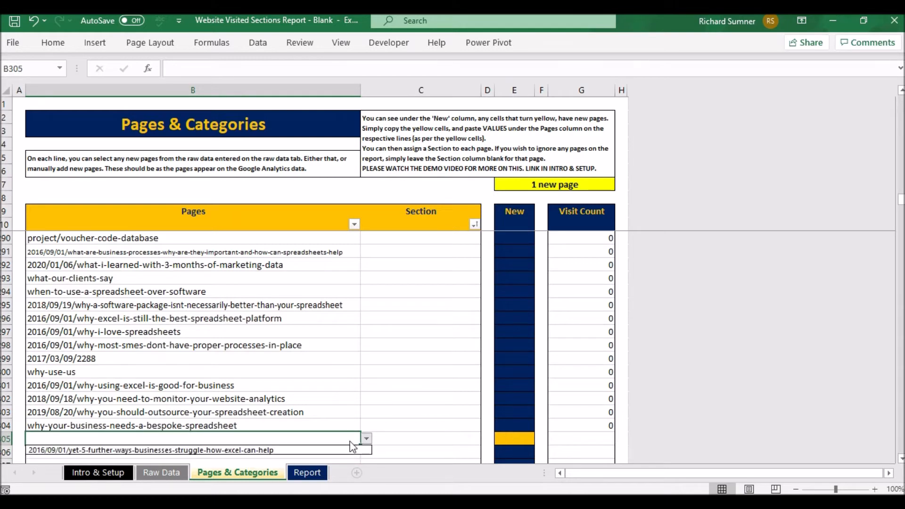
{"action": "left_click", "coordinate": [319, 451]}
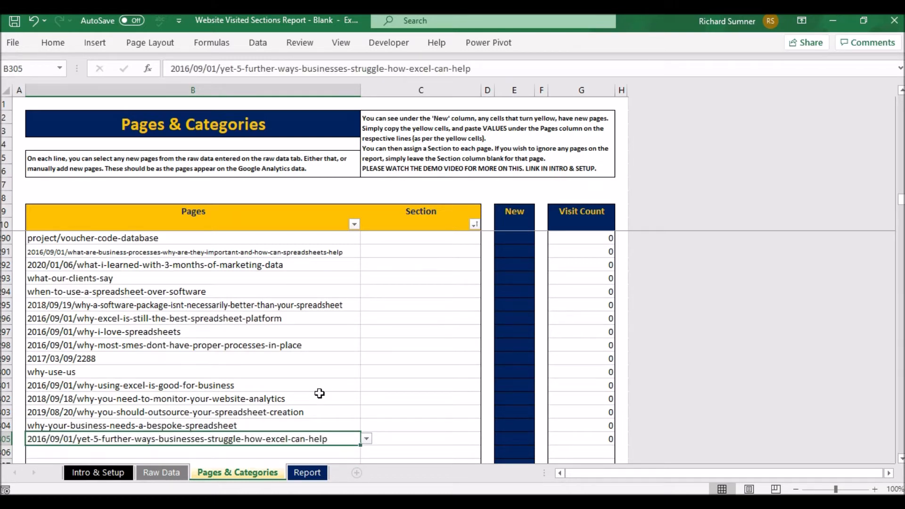
Return the selection on Pages & Categories to cell A1, with the first Pages rows in view.
{"action": "key", "text": "Left"}
{"action": "key", "text": "ctrl+Up"}
{"action": "key", "text": "Down"}
{"action": "key", "text": "Down"}
{"action": "key", "text": "Down"}
{"action": "key", "text": "Down"}
{"action": "key", "text": "Down"}
{"action": "key", "text": "Down"}
{"action": "key", "text": "Down"}
{"action": "key", "text": "Down"}
{"action": "key", "text": "Down"}
{"action": "key", "text": "Down"}
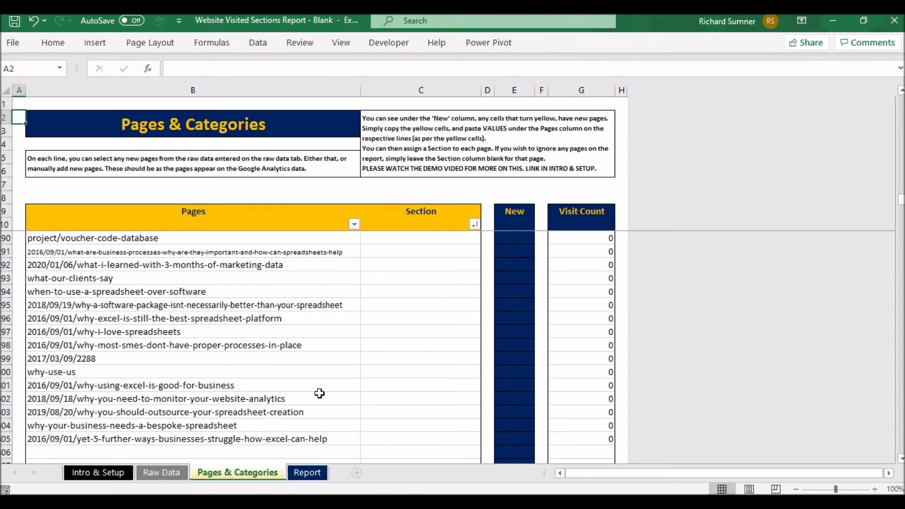
{"action": "key", "text": "Up"}
{"action": "key", "text": "Up"}
{"action": "key", "text": "Up"}
{"action": "key", "text": "Up"}
{"action": "key", "text": "Up"}
{"action": "key", "text": "Up"}
{"action": "key", "text": "Up"}
{"action": "key", "text": "Up"}
{"action": "key", "text": "Up"}
{"action": "key", "text": "Up"}
{"action": "key", "text": "Up"}
{"action": "key", "text": "Up"}
{"action": "key", "text": "Up"}
{"action": "key", "text": "Up"}
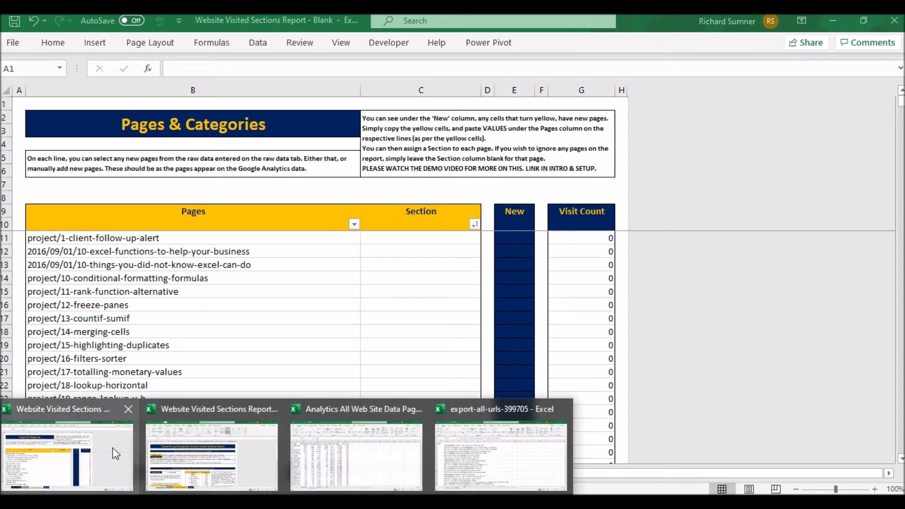
Look at Dataset1 in the Analytics All Web Site Data Pages workbook and return to the blank report workbook.
{"action": "left_click", "coordinate": [358, 459]}
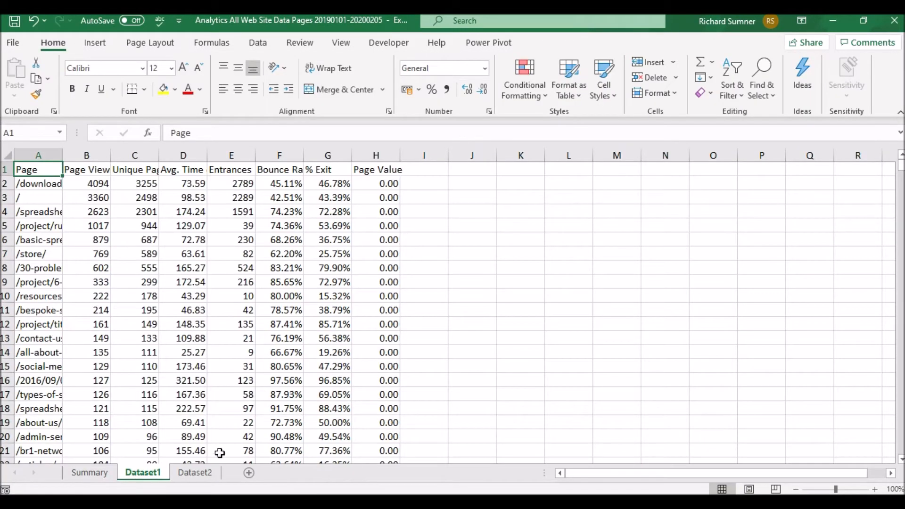
{"action": "left_click", "coordinate": [221, 494]}
{"action": "left_click", "coordinate": [124, 468]}
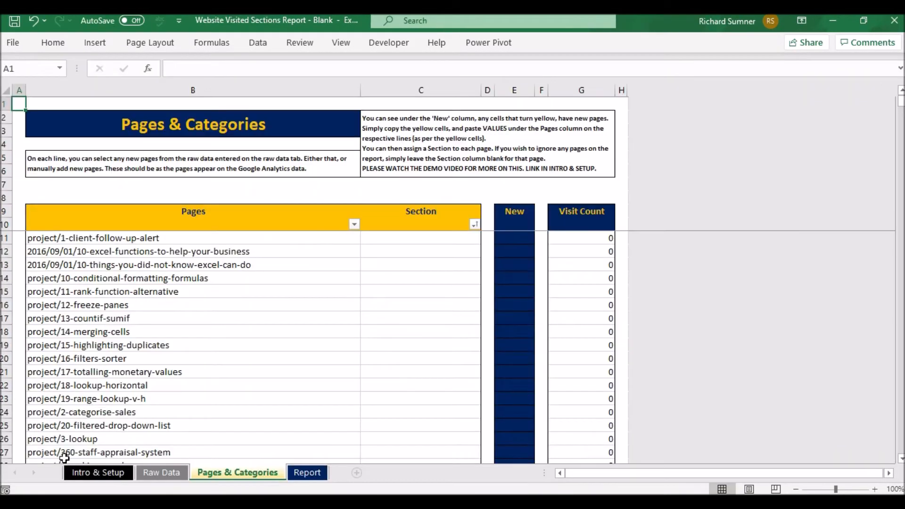
On Raw Data, clear the contents of the whole All Website Pages list from B11 down and return to the sheet's start.
{"action": "left_click", "coordinate": [171, 474]}
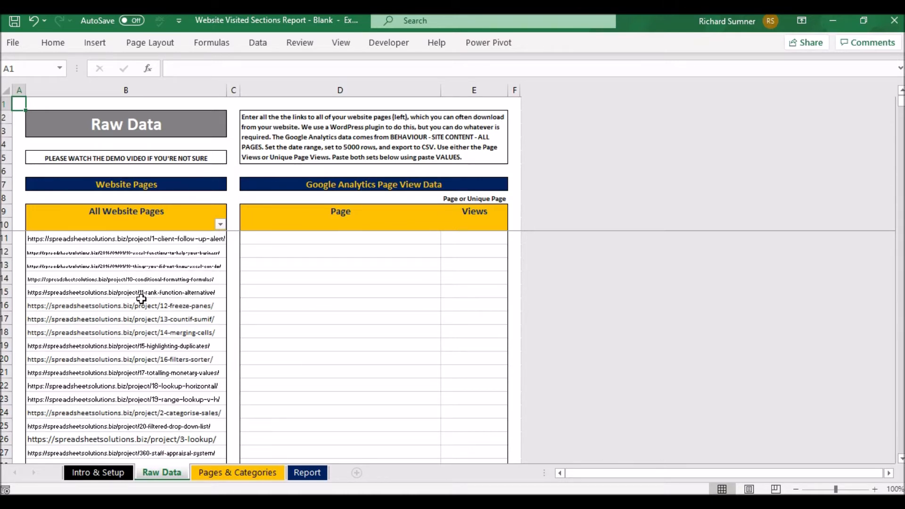
{"action": "left_click", "coordinate": [107, 238]}
{"action": "key", "text": "ctrl+shift+Down"}
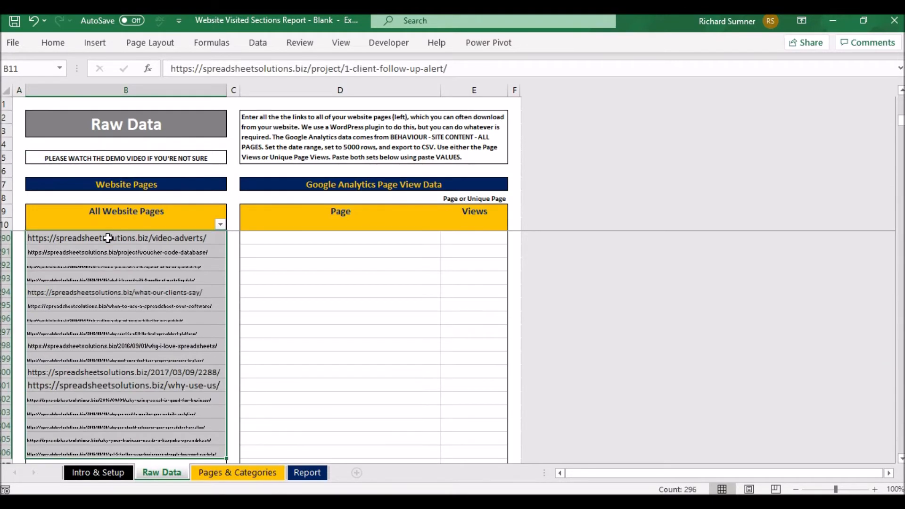
{"action": "right_click", "coordinate": [108, 238]}
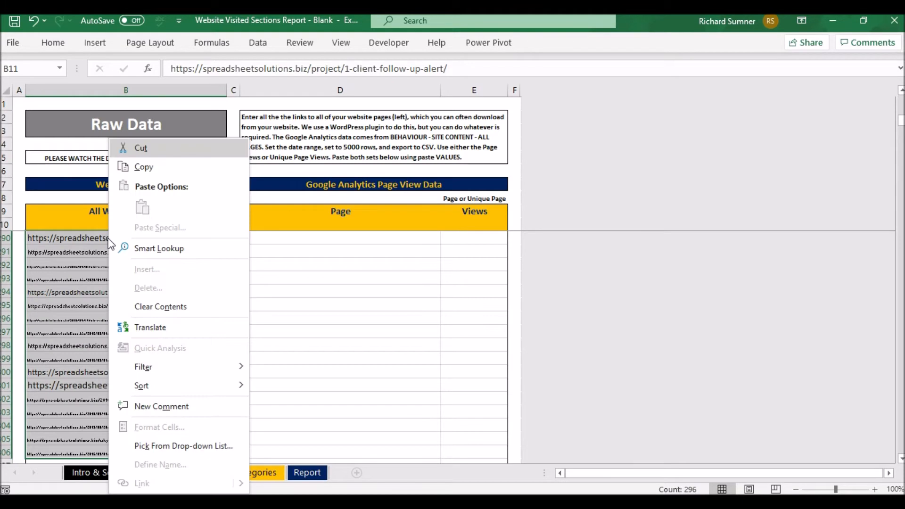
{"action": "left_click", "coordinate": [156, 306]}
{"action": "left_click", "coordinate": [72, 225]}
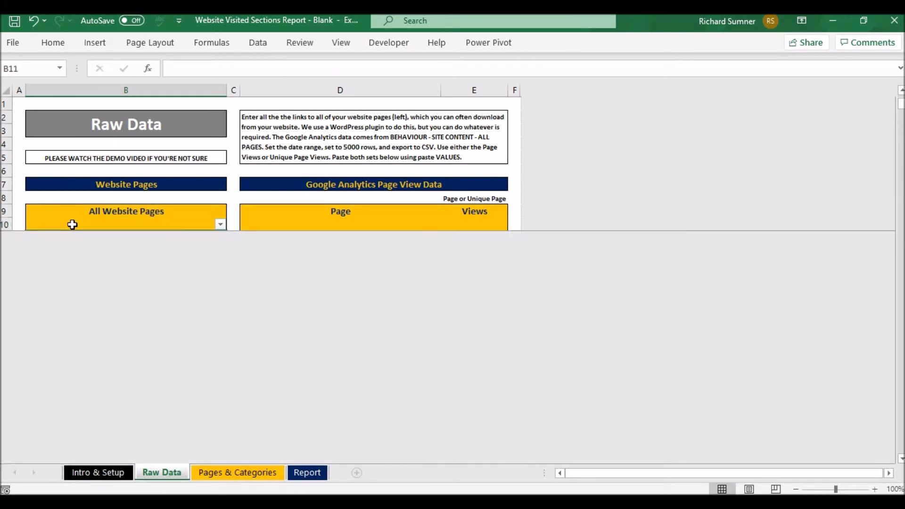
{"action": "key", "text": "ctrl+Home"}
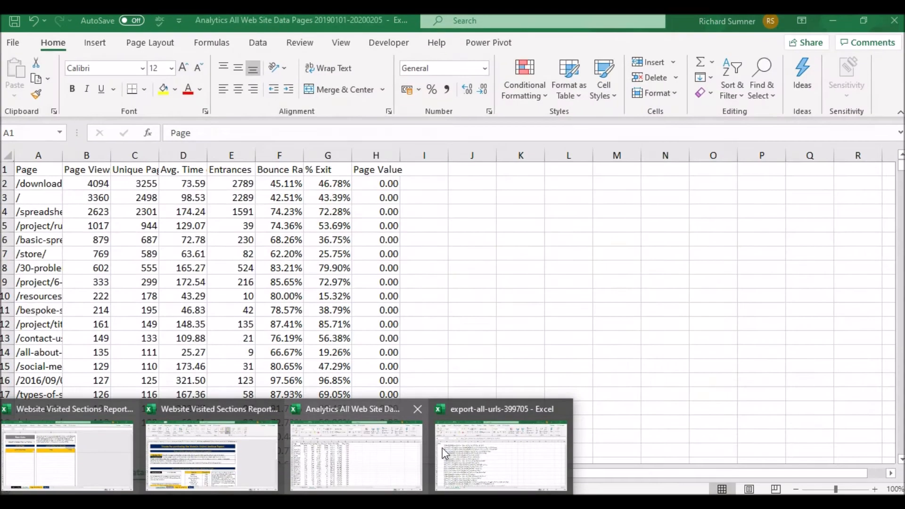
View the exported URL workbook, then switch to the Analytics workbook and compare the Page Views and Unique Page Views headers.
{"action": "left_click", "coordinate": [477, 444]}
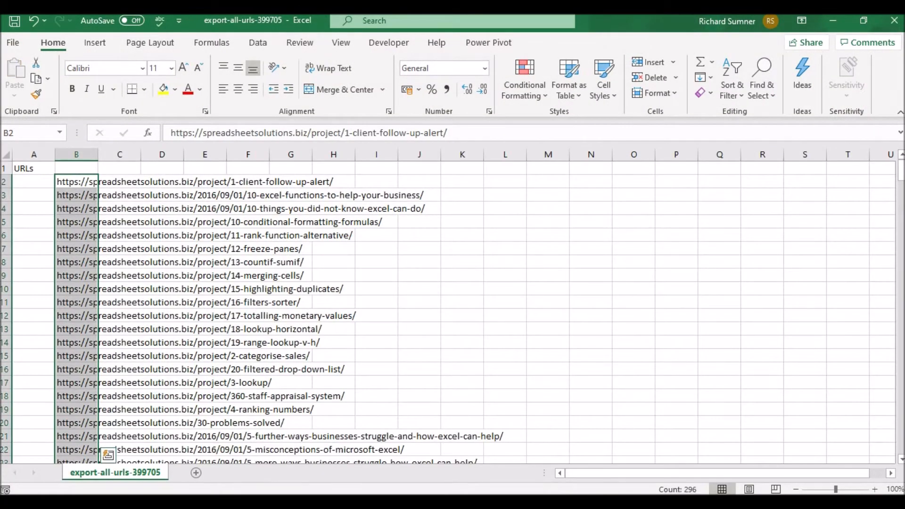
{"action": "left_click", "coordinate": [358, 448]}
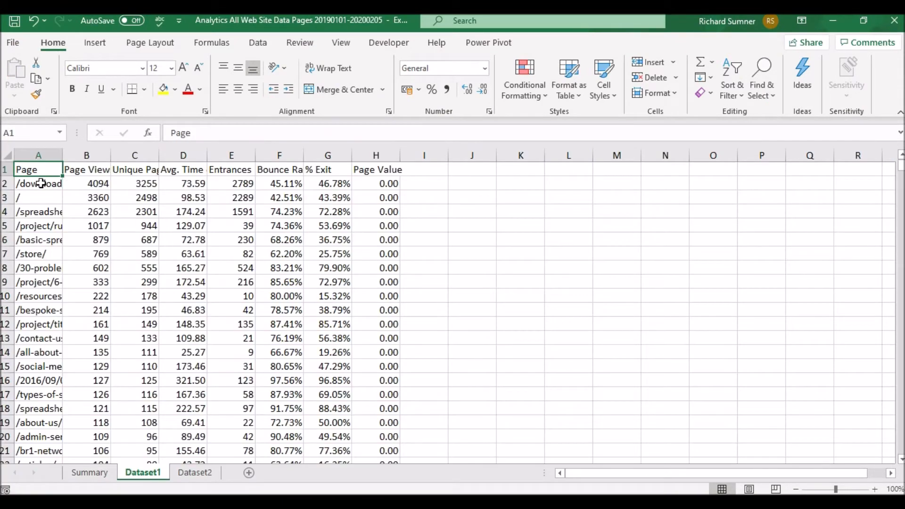
{"action": "left_click", "coordinate": [87, 171]}
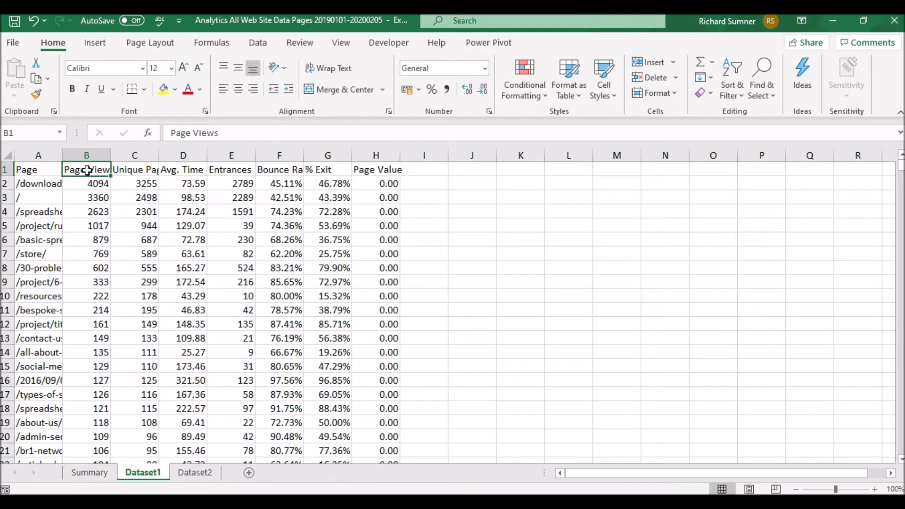
{"action": "key", "text": "Right"}
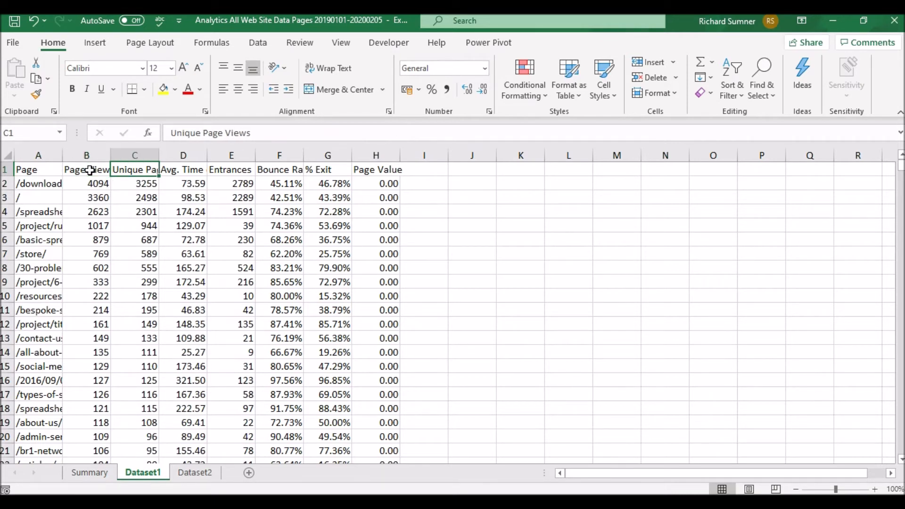
{"action": "key", "text": "Left"}
{"action": "key", "text": "Right"}
{"action": "key", "text": "Left"}
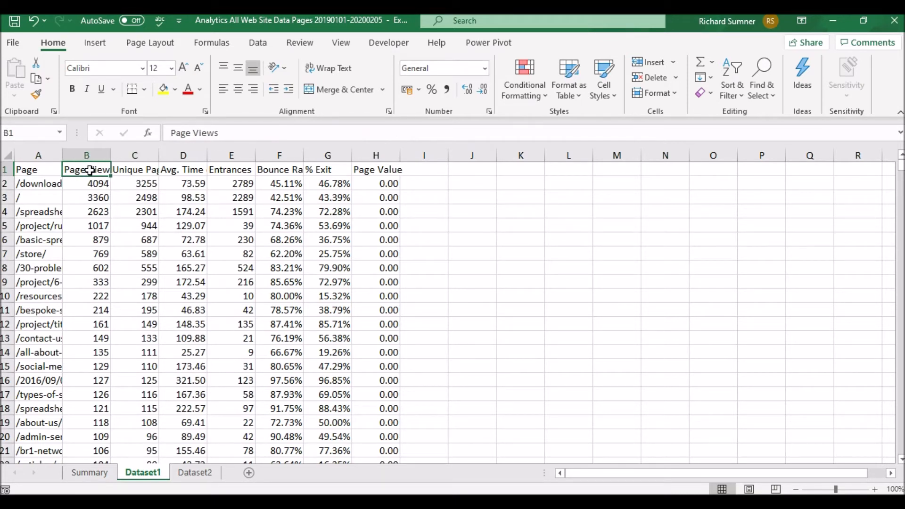
{"action": "key", "text": "Right"}
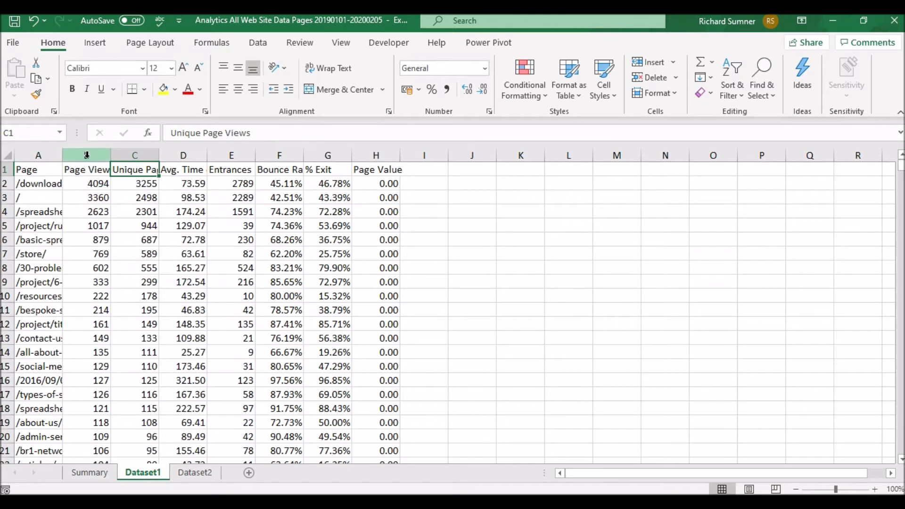
Delete the Page Views column from Dataset1, leaving Unique Page Views beside the Page column.
{"action": "left_click", "coordinate": [86, 155]}
{"action": "right_click", "coordinate": [87, 155]}
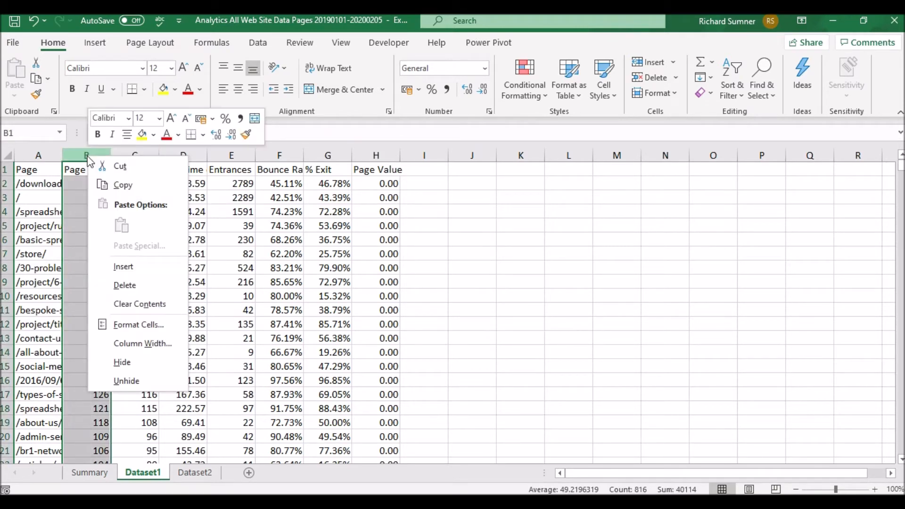
{"action": "left_click", "coordinate": [134, 283]}
Copy the Page and Unique Page Views data without headers, A2:B815, from Dataset1.
{"action": "left_click", "coordinate": [47, 171]}
{"action": "key", "text": "Down"}
{"action": "key", "text": "shift+Right"}
{"action": "key", "text": "ctrl+shift+Down"}
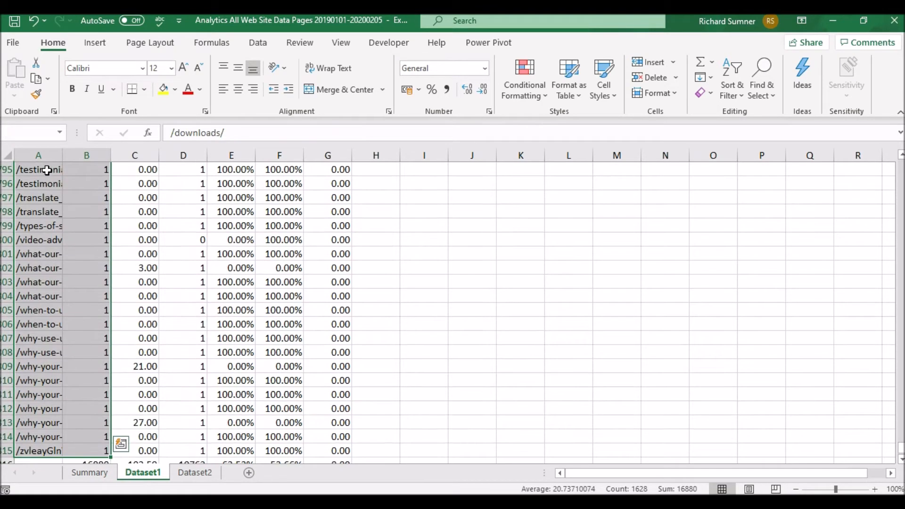
{"action": "right_click", "coordinate": [47, 171]}
{"action": "left_click", "coordinate": [85, 169]}
{"action": "key", "text": "ctrl+BackSpace"}
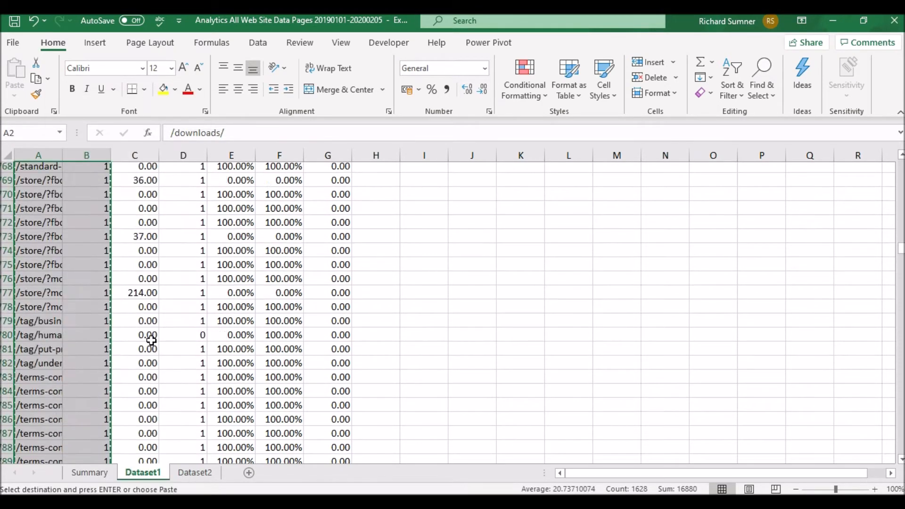
Switch to the blank report workbook and paste the copied analytics data as values into Raw Data from D11.
{"action": "left_click", "coordinate": [240, 501]}
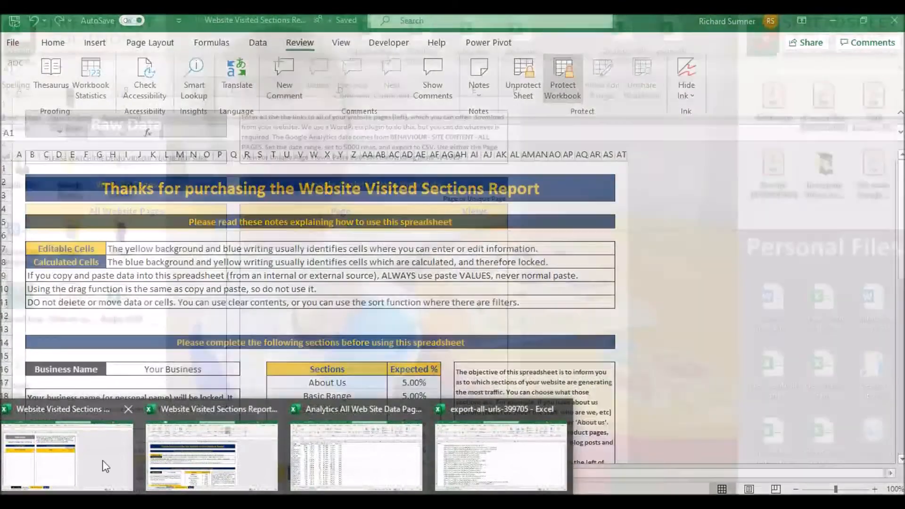
{"action": "left_click", "coordinate": [105, 466]}
{"action": "left_click", "coordinate": [287, 237]}
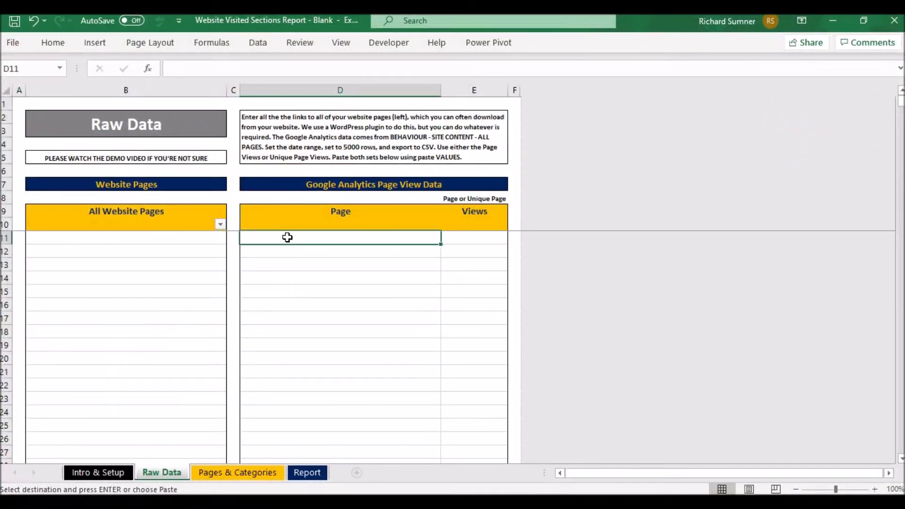
{"action": "right_click", "coordinate": [287, 238]}
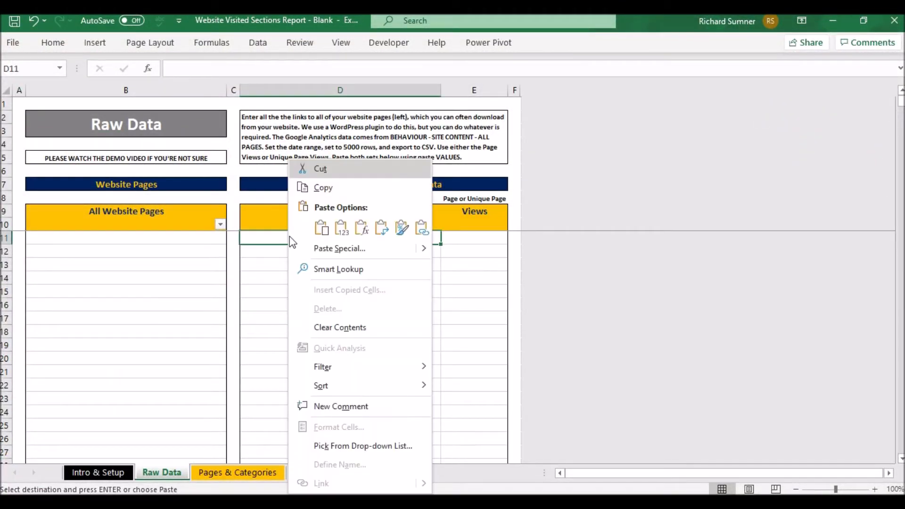
{"action": "left_click", "coordinate": [340, 230]}
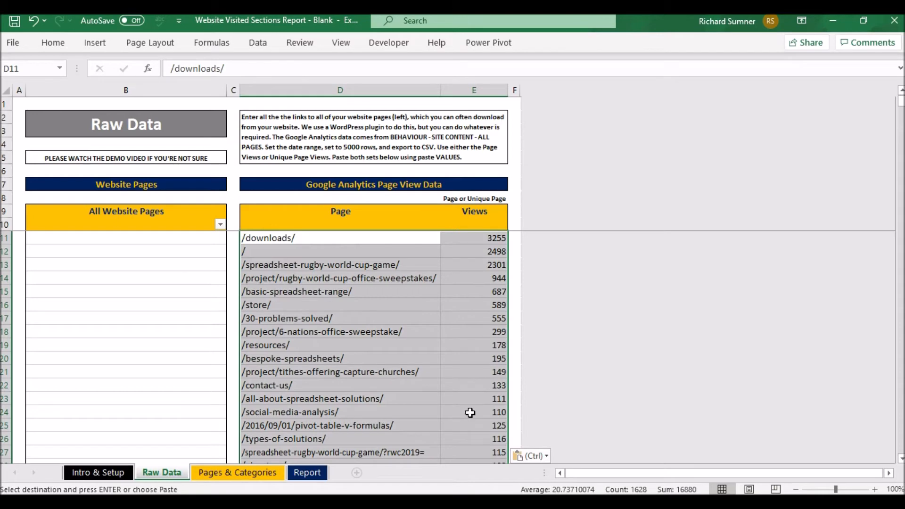
Open the Pages & Categories sheet and scan the New column for highlighted new pages.
{"action": "left_click", "coordinate": [240, 473]}
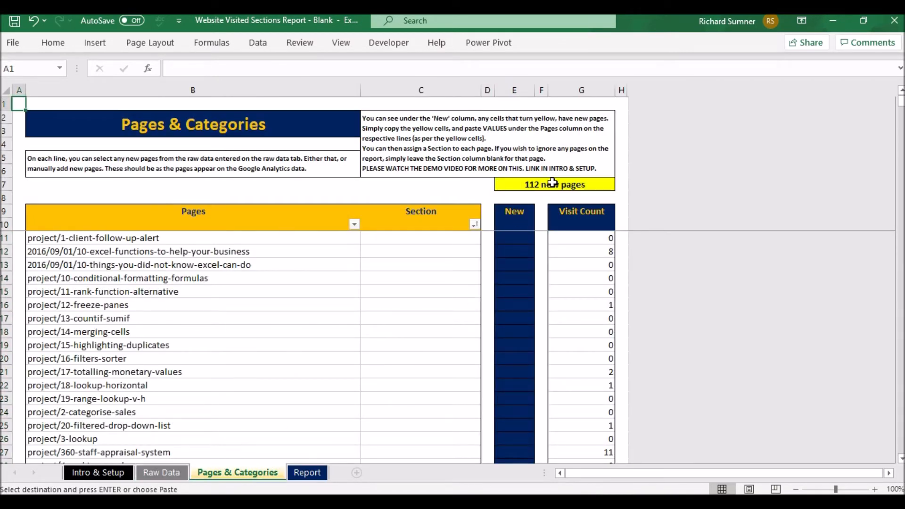
{"action": "left_click", "coordinate": [513, 261]}
{"action": "key", "text": "Down"}
{"action": "key", "text": "Down"}
{"action": "key", "text": "Down"}
{"action": "key", "text": "Down"}
{"action": "key", "text": "Down"}
{"action": "key", "text": "Down"}
{"action": "key", "text": "Down"}
{"action": "key", "text": "Down"}
{"action": "key", "text": "Down"}
{"action": "key", "text": "Down"}
{"action": "key", "text": "Down"}
{"action": "key", "text": "Down"}
{"action": "key", "text": "Down"}
{"action": "key", "text": "Down"}
{"action": "key", "text": "Down"}
{"action": "key", "text": "Down"}
{"action": "key", "text": "Down"}
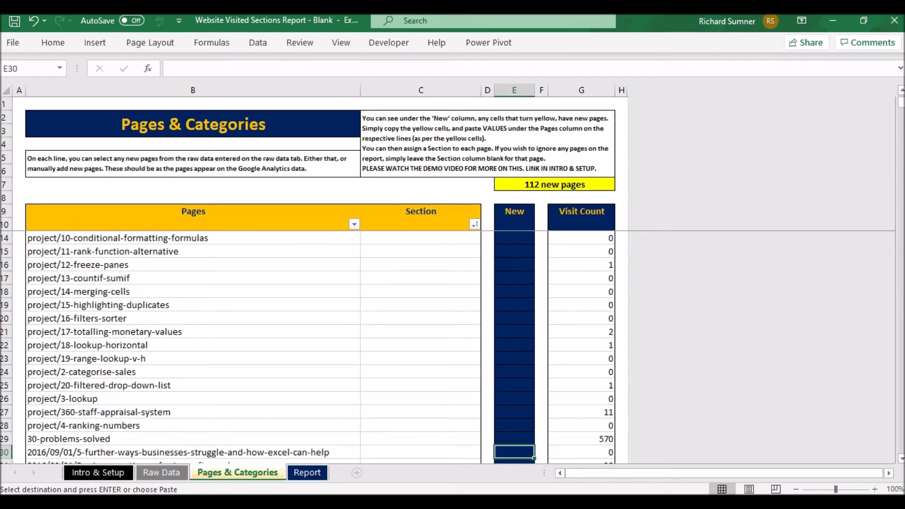
{"action": "left_click_drag", "start_coordinate": [902, 112], "coordinate": [902, 158]}
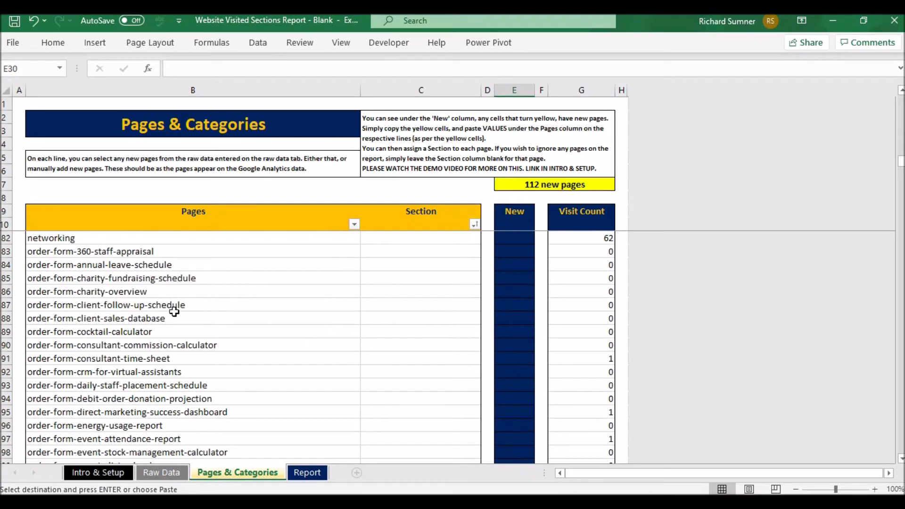
Copy the highlighted new-page cells E306:E417 from the New column.
{"action": "left_click", "coordinate": [157, 317]}
{"action": "key", "text": "ctrl+Down"}
{"action": "key", "text": "Down"}
{"action": "key", "text": "Down"}
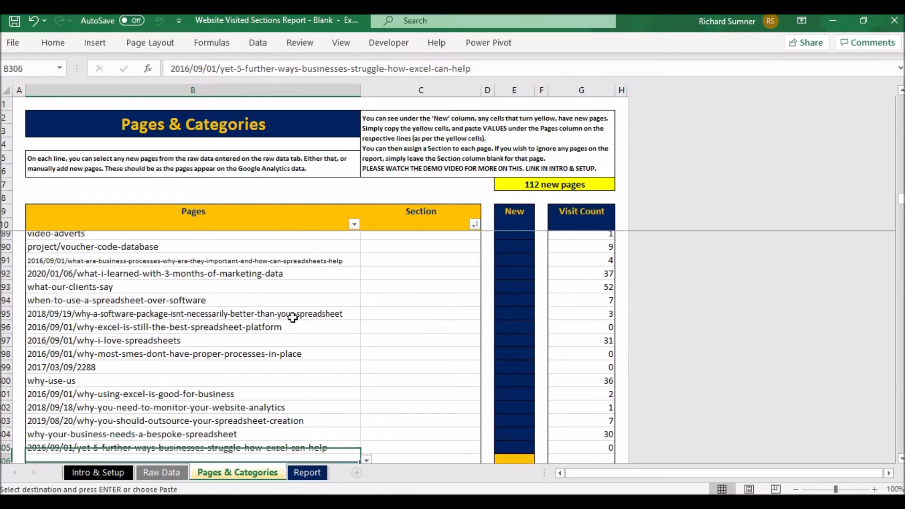
{"action": "mouse_move", "coordinate": [511, 439]}
{"action": "left_mouse_down"}
{"action": "mouse_move", "coordinate": [511, 450]}
{"action": "mouse_move", "coordinate": [512, 441]}
{"action": "left_mouse_up"}
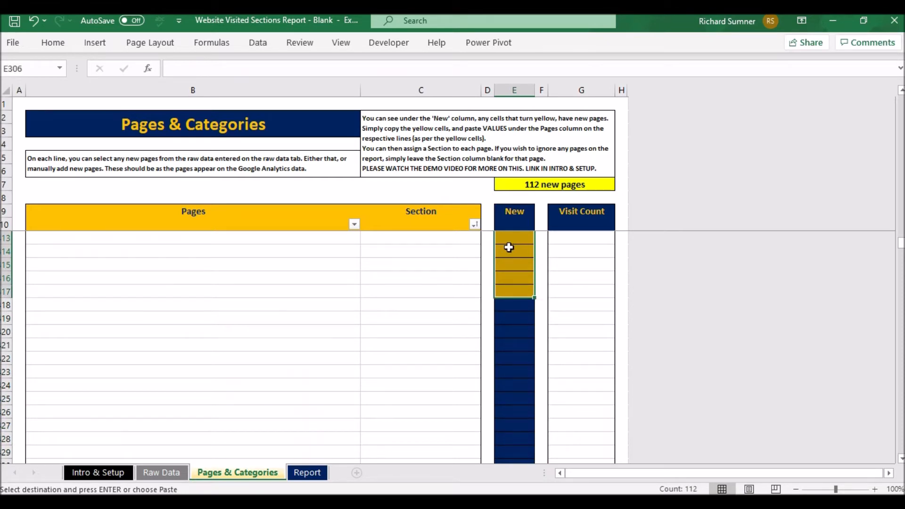
{"action": "right_click", "coordinate": [507, 247]}
{"action": "left_click", "coordinate": [564, 192]}
Paste the copied new pages as values into the Pages column from the first empty row, B306.
{"action": "left_click", "coordinate": [238, 221]}
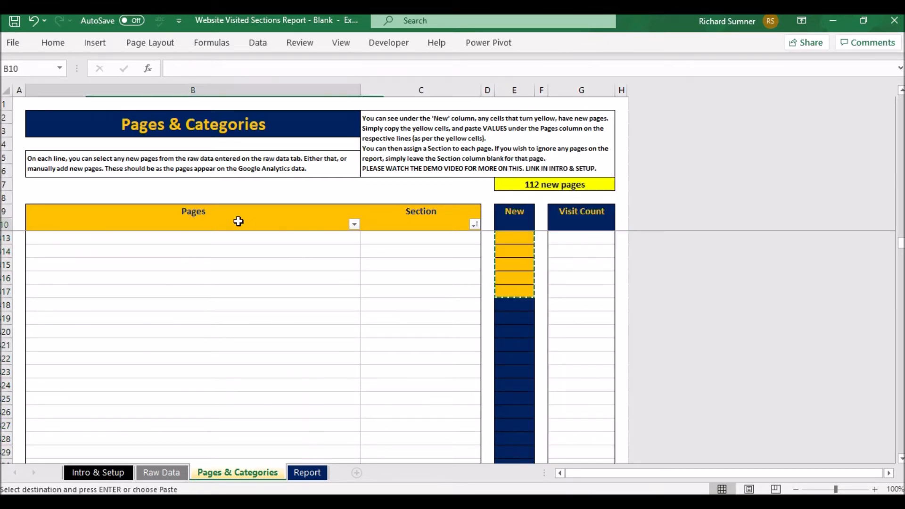
{"action": "key", "text": "Down"}
{"action": "key", "text": "ctrl+Down"}
{"action": "key", "text": "Down"}
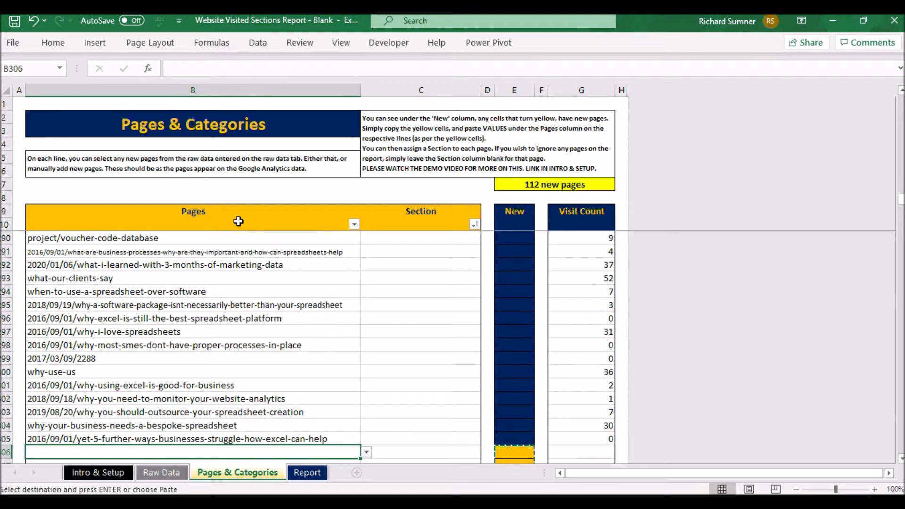
{"action": "right_click", "coordinate": [142, 453]}
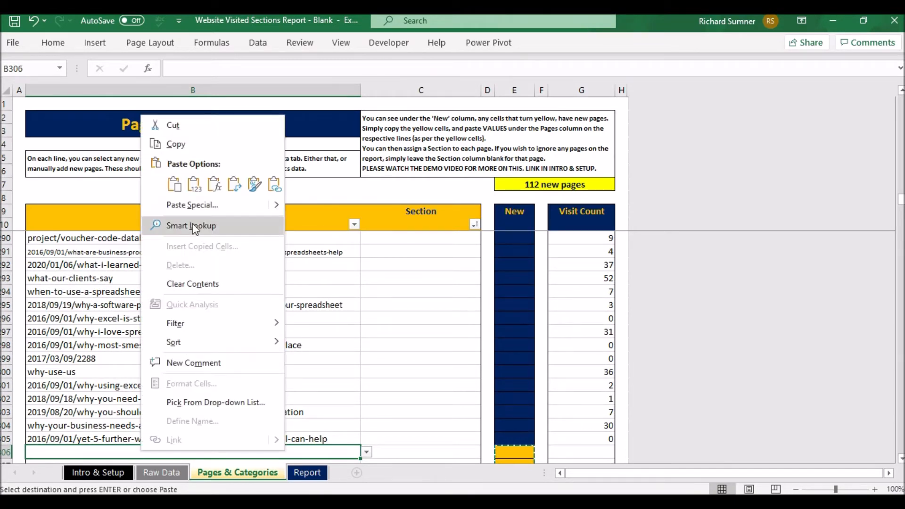
{"action": "left_click", "coordinate": [194, 186]}
Examine the newly pasted pages for entries highlighted red as duplicates.
{"action": "scroll", "coordinate": [227, 292], "scroll_direction": "down", "scroll_amount": 7}
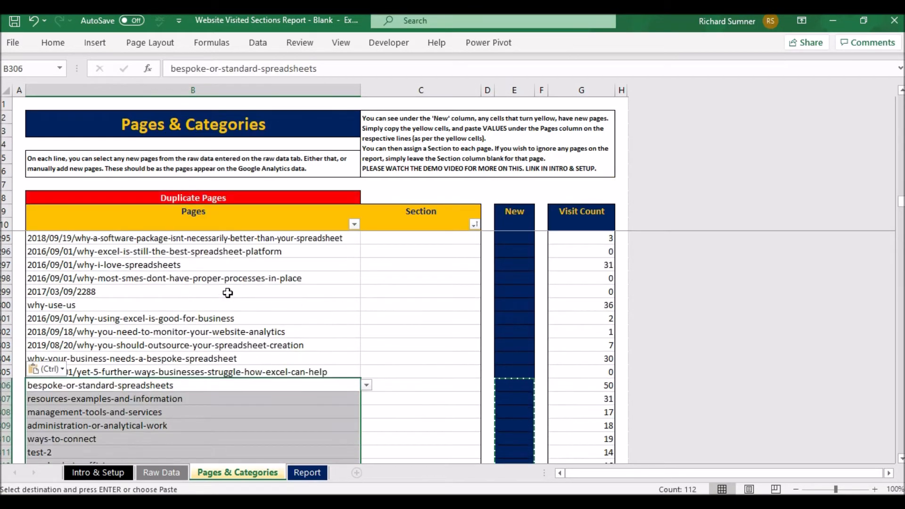
{"action": "scroll", "coordinate": [227, 293], "scroll_direction": "down", "scroll_amount": 3}
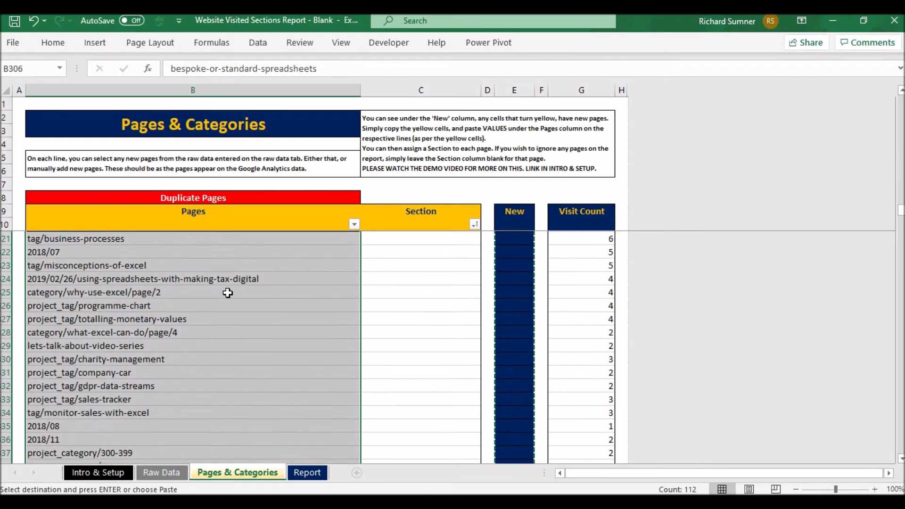
{"action": "scroll", "coordinate": [227, 293], "scroll_direction": "up", "scroll_amount": 2}
{"action": "left_click", "coordinate": [219, 323]}
{"action": "key", "text": "Up"}
{"action": "key", "text": "Up"}
{"action": "key", "text": "Up"}
{"action": "key", "text": "Up"}
{"action": "key", "text": "Up"}
{"action": "key", "text": "Up"}
{"action": "key", "text": "Up"}
{"action": "key", "text": "Up"}
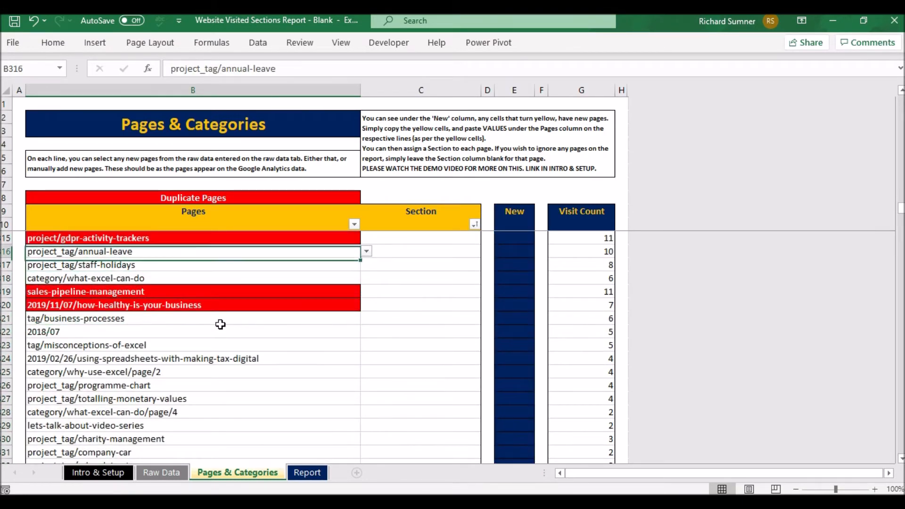
{"action": "key", "text": "Down"}
{"action": "key", "text": "Down"}
{"action": "key", "text": "Up"}
{"action": "key", "text": "Up"}
{"action": "key", "text": "Up"}
{"action": "key", "text": "Up"}
{"action": "key", "text": "Up"}
{"action": "key", "text": "Down"}
{"action": "key", "text": "Down"}
{"action": "key", "text": "Down"}
{"action": "key", "text": "Down"}
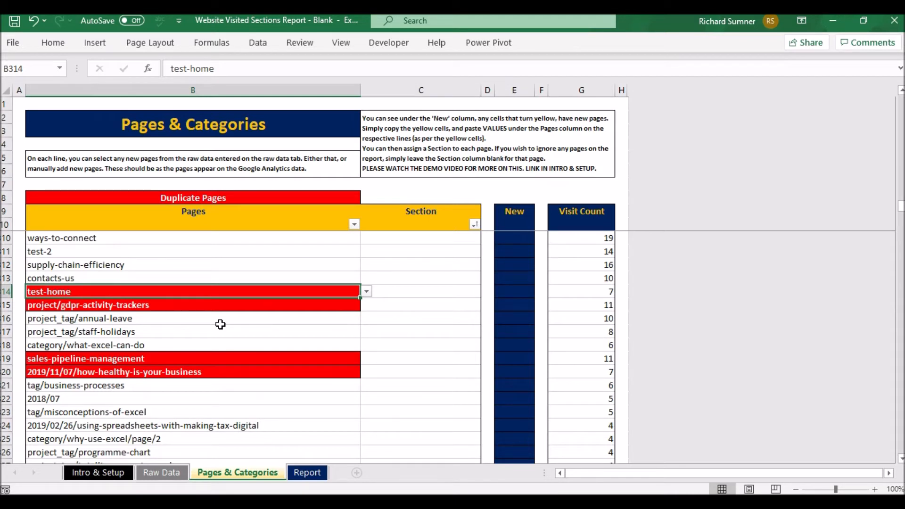
{"action": "key", "text": "Down"}
{"action": "key", "text": "Down"}
{"action": "key", "text": "Down"}
{"action": "key", "text": "Down"}
{"action": "key", "text": "Down"}
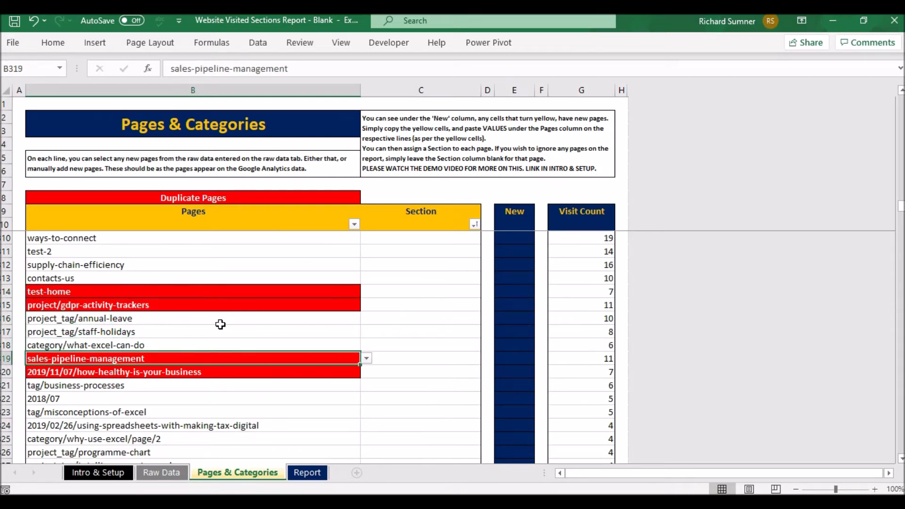
Clear the duplicate entries test-home in B314 and project/gdpr-activity-trackers in B315.
{"action": "key", "text": "Up"}
{"action": "key", "text": "Up"}
{"action": "key", "text": "Up"}
{"action": "key", "text": "Up"}
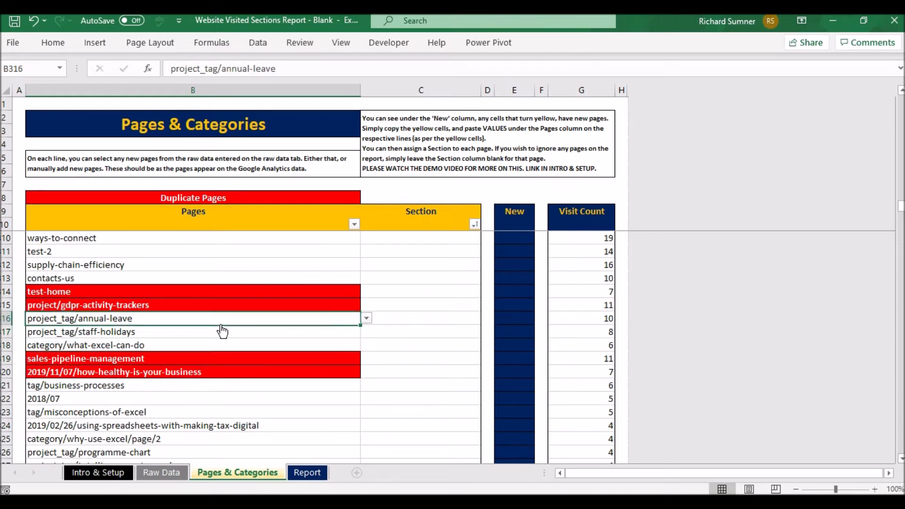
{"action": "key", "text": "Up"}
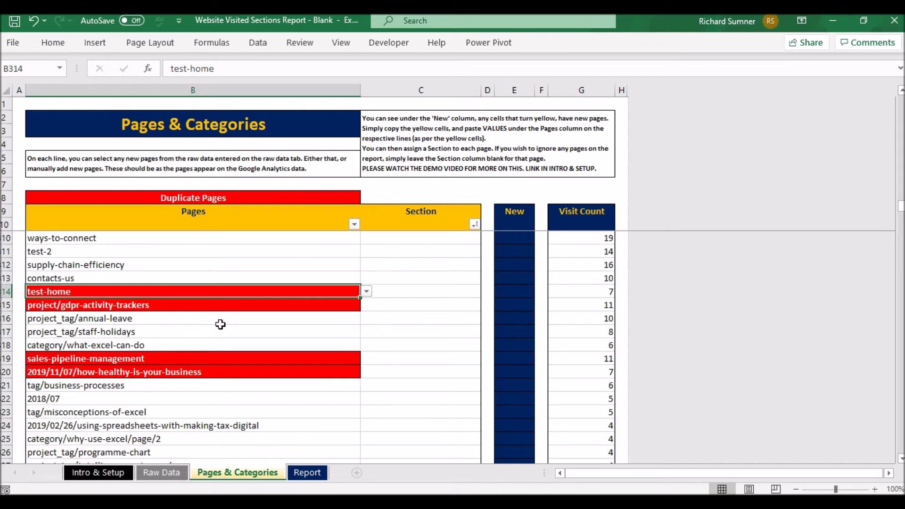
{"action": "key", "text": "Delete"}
{"action": "key", "text": "Down"}
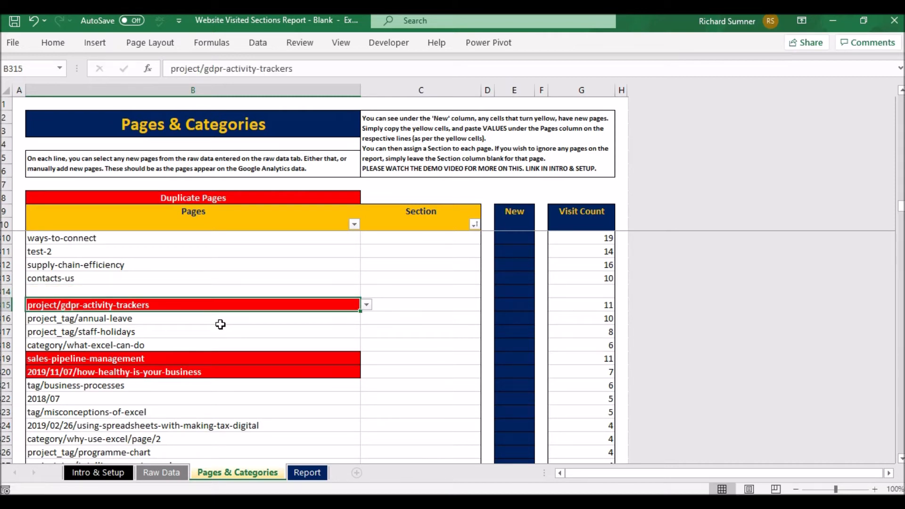
{"action": "key", "text": "Down"}
{"action": "key", "text": "Down"}
{"action": "key", "text": "Down"}
{"action": "key", "text": "Down"}
{"action": "key", "text": "Down"}
{"action": "key", "text": "Up"}
{"action": "key", "text": "Up"}
{"action": "key", "text": "Up"}
{"action": "key", "text": "Up"}
{"action": "key", "text": "Up"}
{"action": "key", "text": "Up"}
{"action": "key", "text": "Down"}
{"action": "key", "text": "Delete"}
Clear the duplicate entries sales-pipeline-management in B319 and 2019/11/07/how-healthy-is-your-business in B320.
{"action": "key", "text": "Down"}
{"action": "key", "text": "Down"}
{"action": "key", "text": "Down"}
{"action": "key", "text": "Down"}
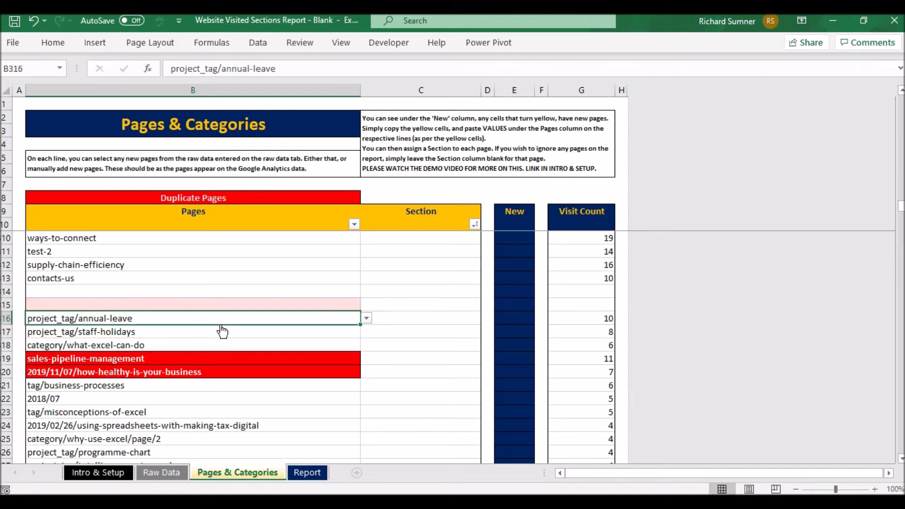
{"action": "key", "text": "Delete"}
{"action": "key", "text": "Down"}
{"action": "key", "text": "Delete"}
Clear the repeated 2019/11/07/how-healthy-is-your-business entries in B353, B354 and B355, keeping the one in B356.
{"action": "key", "text": "Down"}
{"action": "key", "text": "Down"}
{"action": "key", "text": "Down"}
{"action": "key", "text": "Down"}
{"action": "key", "text": "Down"}
{"action": "key", "text": "Down"}
{"action": "key", "text": "Down"}
{"action": "key", "text": "Down"}
{"action": "key", "text": "Down"}
{"action": "key", "text": "Down"}
{"action": "key", "text": "Down"}
{"action": "key", "text": "Down"}
{"action": "key", "text": "Down"}
{"action": "key", "text": "Down"}
{"action": "key", "text": "Down"}
{"action": "key", "text": "Down"}
{"action": "key", "text": "Down"}
{"action": "key", "text": "Down"}
{"action": "key", "text": "Down"}
{"action": "key", "text": "Down"}
{"action": "key", "text": "Down"}
{"action": "key", "text": "Down"}
{"action": "key", "text": "Down"}
{"action": "key", "text": "Down"}
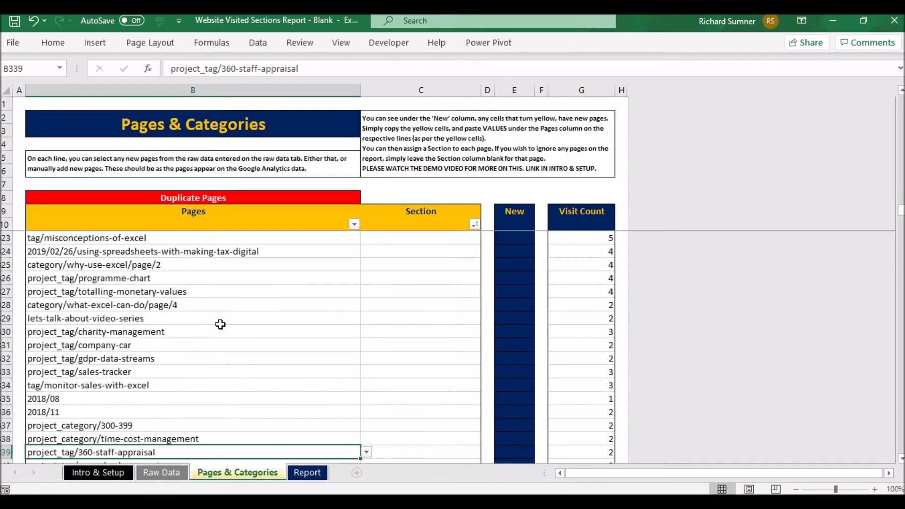
{"action": "key", "text": "Up"}
{"action": "key", "text": "Up"}
{"action": "key", "text": "Up"}
{"action": "key", "text": "Up"}
{"action": "key", "text": "Up"}
{"action": "key", "text": "Up"}
{"action": "key", "text": "Up"}
{"action": "key", "text": "Up"}
{"action": "key", "text": "Up"}
{"action": "key", "text": "Up"}
{"action": "key", "text": "Up"}
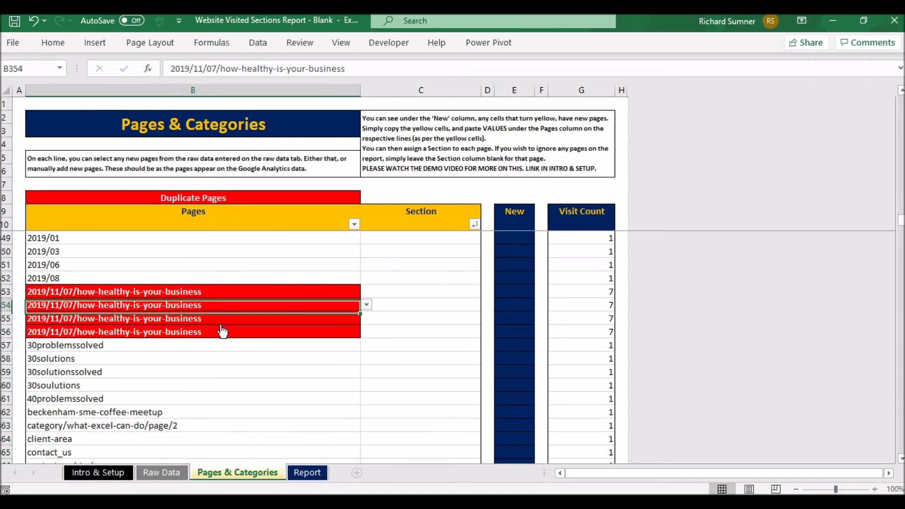
{"action": "key", "text": "Delete"}
{"action": "key", "text": "Down"}
{"action": "key", "text": "Delete"}
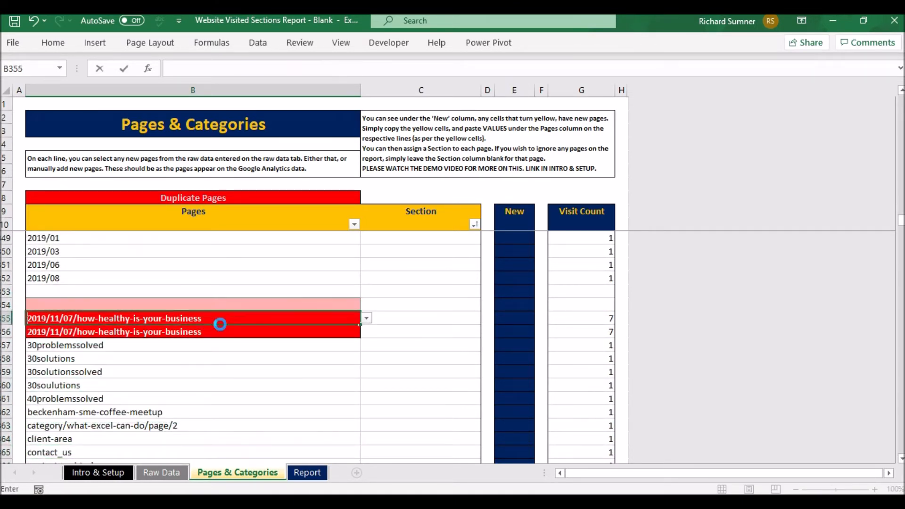
{"action": "key", "text": "Down"}
{"action": "key", "text": "Delete"}
{"action": "key", "text": "Down"}
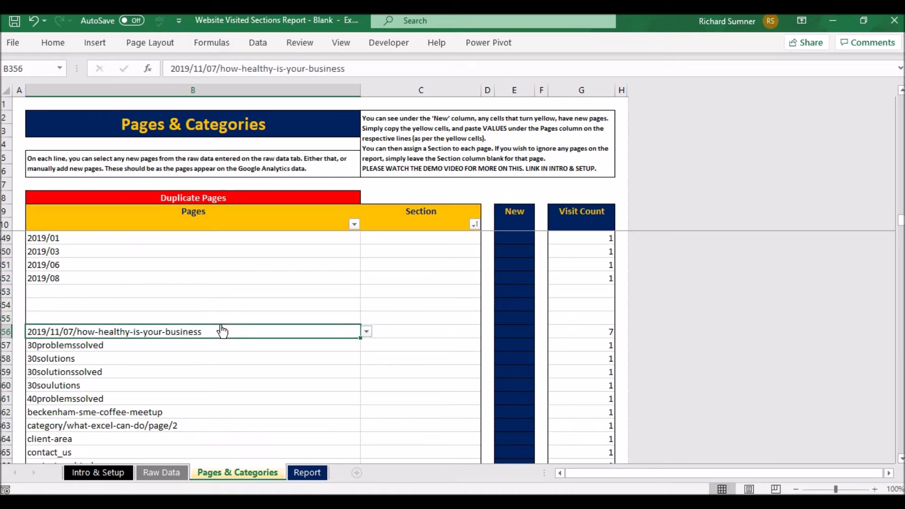
Clear the repeated sales-pipeline-management entries in B405, B406 and B407, keeping the one in B408.
{"action": "key", "text": "Down"}
{"action": "key", "text": "Down"}
{"action": "key", "text": "Down"}
{"action": "key", "text": "Down"}
{"action": "key", "text": "Down"}
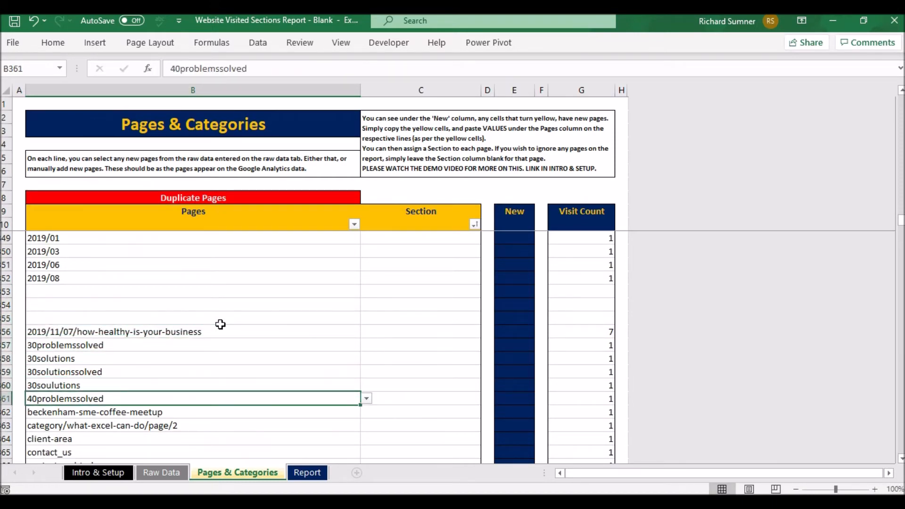
{"action": "key", "text": "Down"}
{"action": "key", "text": "Down"}
{"action": "key", "text": "Down"}
{"action": "key", "text": "Down"}
{"action": "key", "text": "Down"}
{"action": "key", "text": "Down"}
{"action": "key", "text": "Down"}
{"action": "key", "text": "Down"}
{"action": "key", "text": "Down"}
{"action": "key", "text": "Down"}
{"action": "key", "text": "Down"}
{"action": "key", "text": "Down"}
{"action": "key", "text": "Down"}
{"action": "key", "text": "Down"}
{"action": "key", "text": "Down"}
{"action": "key", "text": "Down"}
{"action": "key", "text": "Down"}
{"action": "key", "text": "Down"}
{"action": "key", "text": "Down"}
{"action": "key", "text": "Down"}
{"action": "key", "text": "Up"}
{"action": "key", "text": "Up"}
{"action": "key", "text": "Up"}
{"action": "key", "text": "Up"}
{"action": "key", "text": "Up"}
{"action": "key", "text": "Up"}
{"action": "key", "text": "Up"}
{"action": "key", "text": "Up"}
{"action": "key", "text": "Up"}
{"action": "key", "text": "Up"}
{"action": "key", "text": "Up"}
{"action": "key", "text": "Delete"}
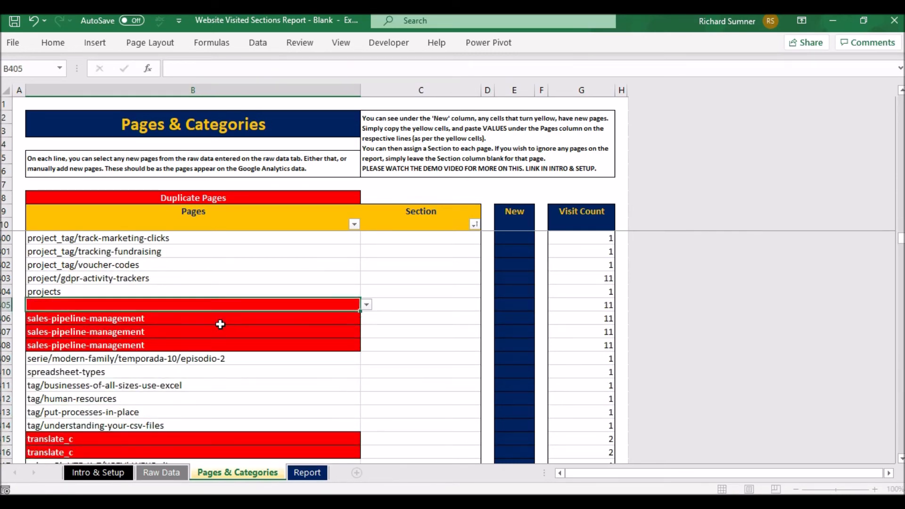
{"action": "key", "text": "Down"}
{"action": "key", "text": "Delete"}
{"action": "key", "text": "Down"}
{"action": "key", "text": "Delete"}
Clear the duplicate translate_c entry in B416, keeping the one in B415.
{"action": "key", "text": "Down"}
{"action": "key", "text": "Down"}
{"action": "key", "text": "Down"}
{"action": "key", "text": "Down"}
{"action": "key", "text": "Down"}
{"action": "key", "text": "Down"}
{"action": "key", "text": "Down"}
{"action": "key", "text": "Down"}
{"action": "key", "text": "Down"}
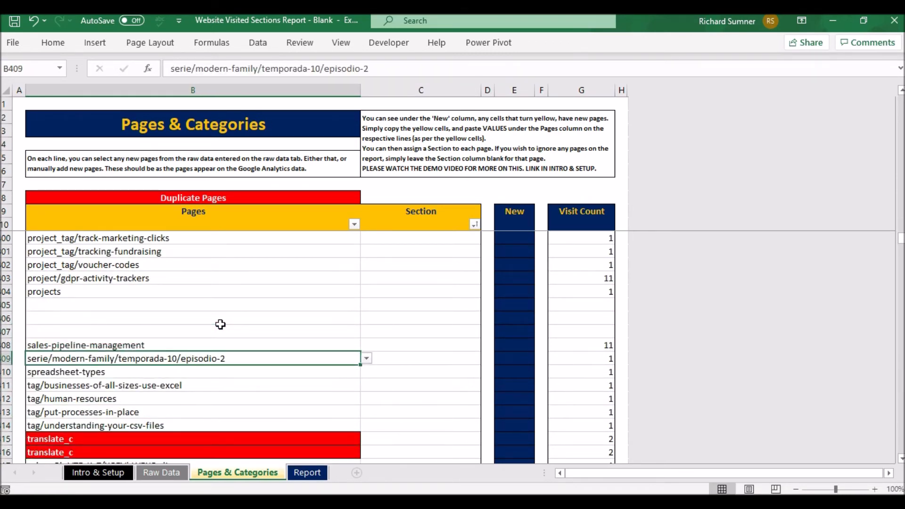
{"action": "key", "text": "BackSpace"}
{"action": "key", "text": "Down"}
{"action": "key", "text": "Down"}
{"action": "key", "text": "Down"}
{"action": "key", "text": "Down"}
{"action": "key", "text": "Down"}
{"action": "key", "text": "Down"}
{"action": "key", "text": "Down"}
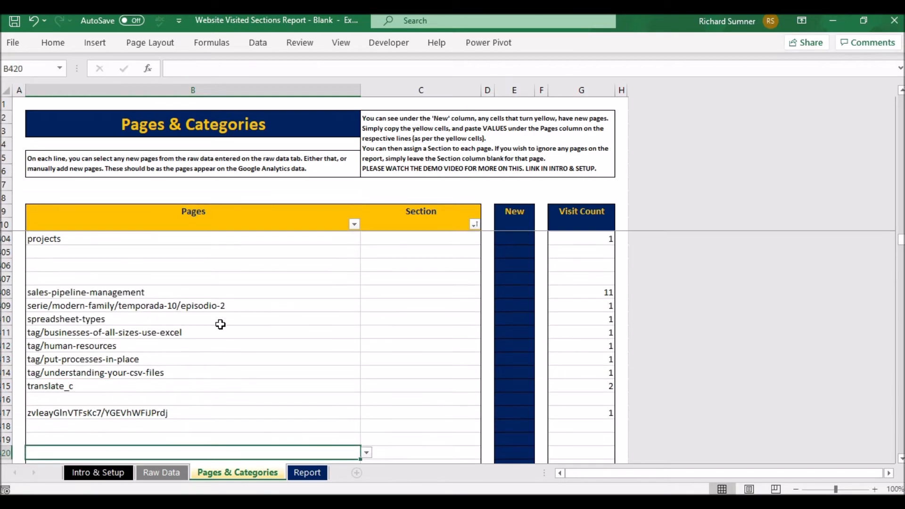
Check back up through the Pages column for any remaining entries highlighted as duplicates.
{"action": "key", "text": "Up"}
{"action": "key", "text": "Up"}
{"action": "key", "text": "Up"}
{"action": "key", "text": "Up"}
{"action": "key", "text": "Up"}
{"action": "key", "text": "Up"}
{"action": "key", "text": "Up"}
{"action": "key", "text": "Up"}
{"action": "key", "text": "Up"}
{"action": "key", "text": "Up"}
{"action": "key", "text": "Up"}
{"action": "key", "text": "Up"}
{"action": "key", "text": "Up"}
{"action": "key", "text": "Up"}
{"action": "key", "text": "Up"}
{"action": "key", "text": "Up"}
{"action": "key", "text": "Up"}
{"action": "key", "text": "Up"}
{"action": "key", "text": "Up"}
{"action": "key", "text": "Up"}
{"action": "key", "text": "Up"}
{"action": "key", "text": "Up"}
{"action": "key", "text": "Up"}
{"action": "key", "text": "Up"}
{"action": "key", "text": "Up"}
{"action": "key", "text": "Up"}
{"action": "key", "text": "Up"}
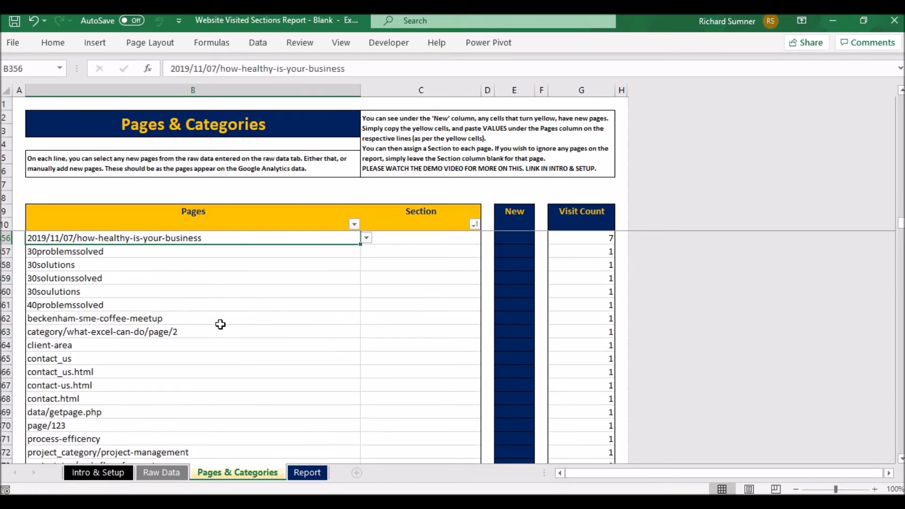
{"action": "key", "text": "Up"}
{"action": "key", "text": "Up"}
{"action": "key", "text": "Up"}
{"action": "key", "text": "Up"}
Sort the Pages column from A to Z.
{"action": "key", "text": "ctrl+Up"}
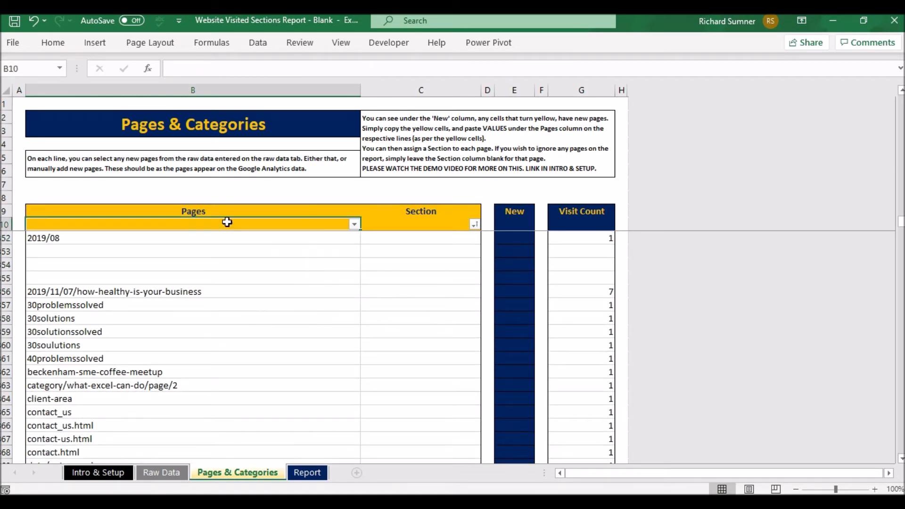
{"action": "key", "text": "Down"}
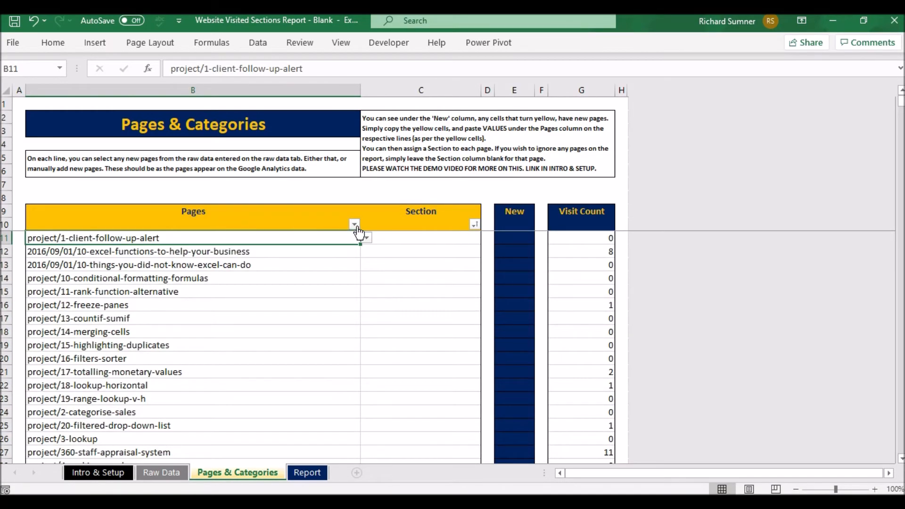
{"action": "left_click", "coordinate": [356, 225]}
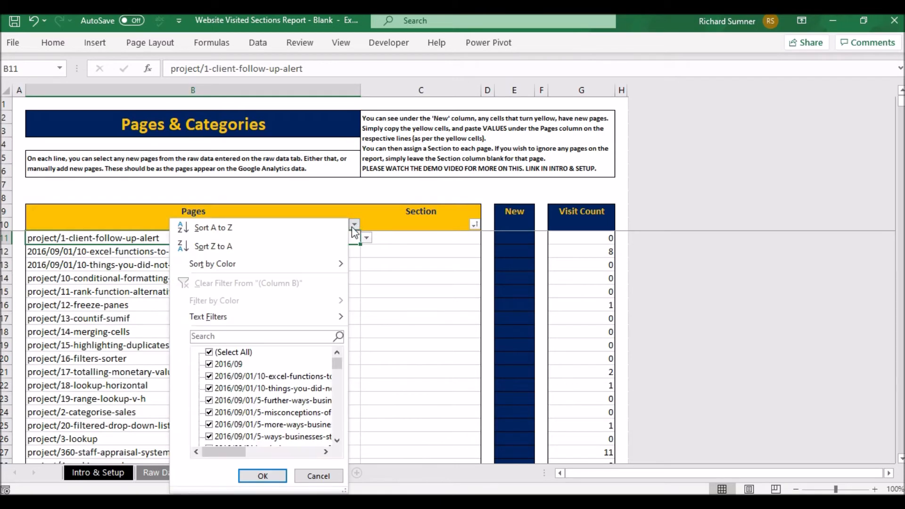
{"action": "left_click", "coordinate": [308, 232]}
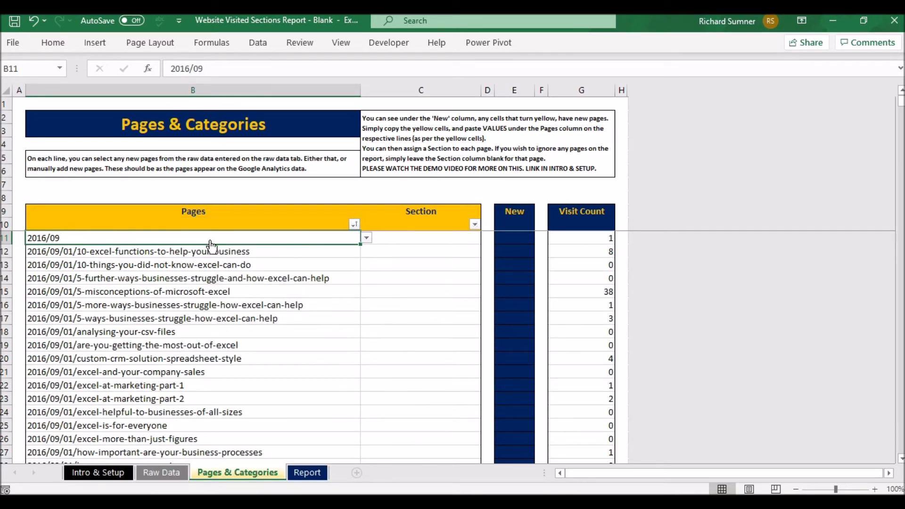
Clear all Google Analytics page and view data on the Raw Data sheet from row 11 down.
{"action": "left_click", "coordinate": [174, 472]}
{"action": "left_click_drag", "start_coordinate": [333, 241], "coordinate": [333, 240]}
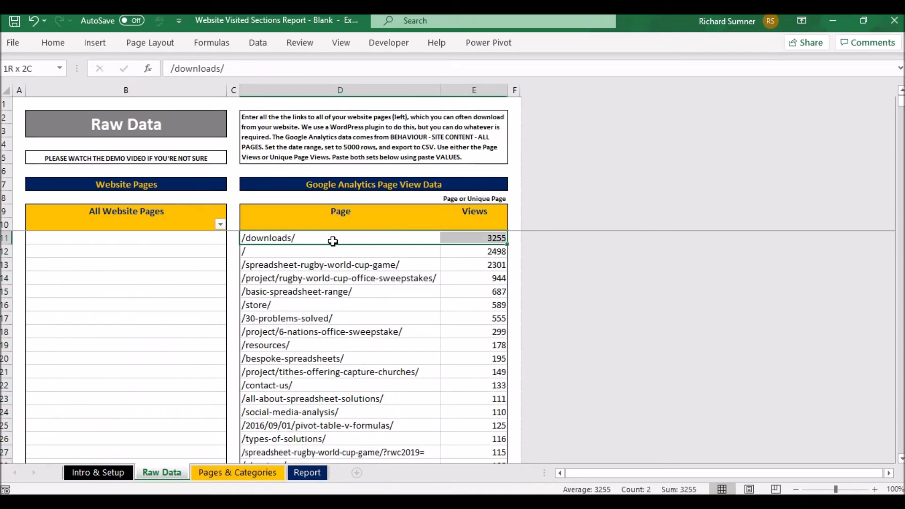
{"action": "key", "text": "ctrl+shift+Down"}
{"action": "right_click", "coordinate": [334, 242]}
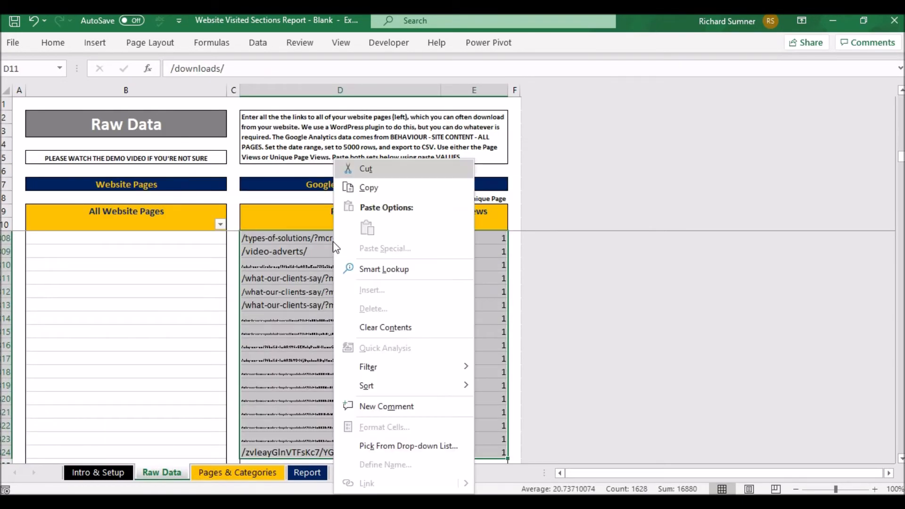
{"action": "left_click", "coordinate": [384, 326]}
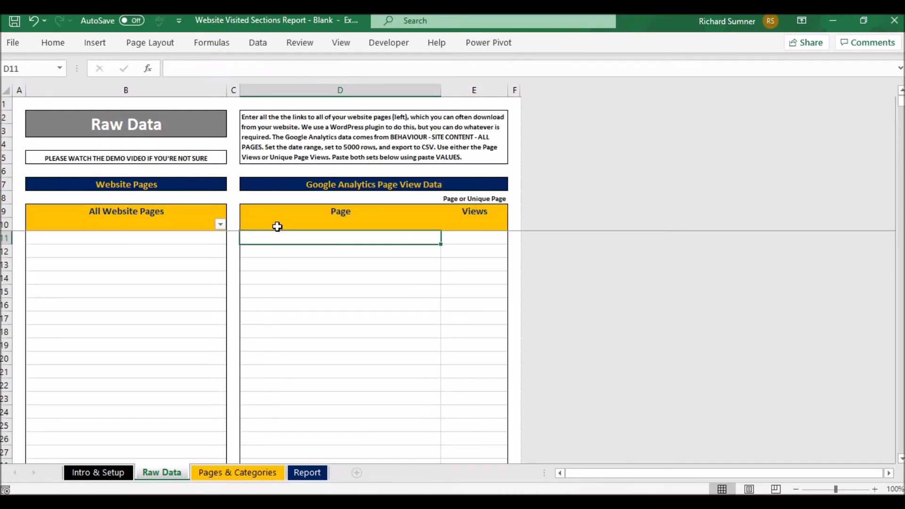
{"action": "key", "text": "ctrl+Home"}
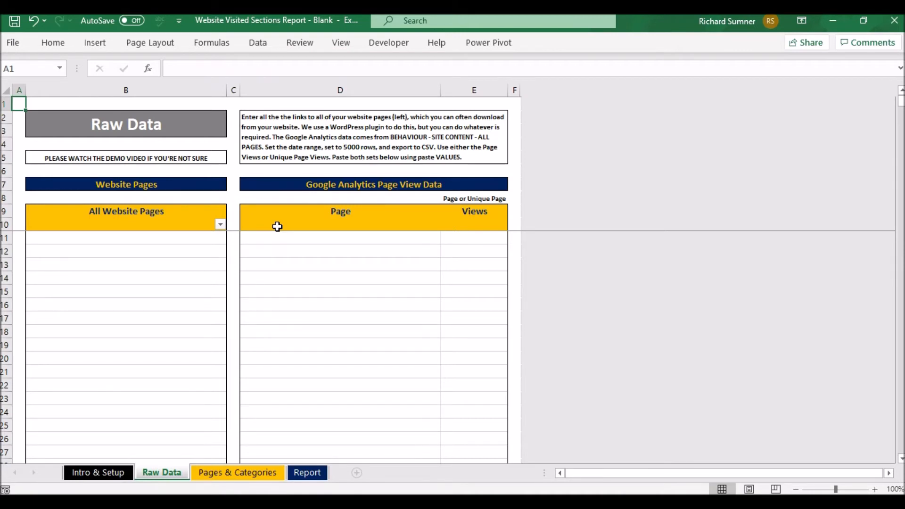
Compare the Pages & Categories sheet with the Raw Data sheet, ending on Pages & Categories.
{"action": "left_click", "coordinate": [250, 471]}
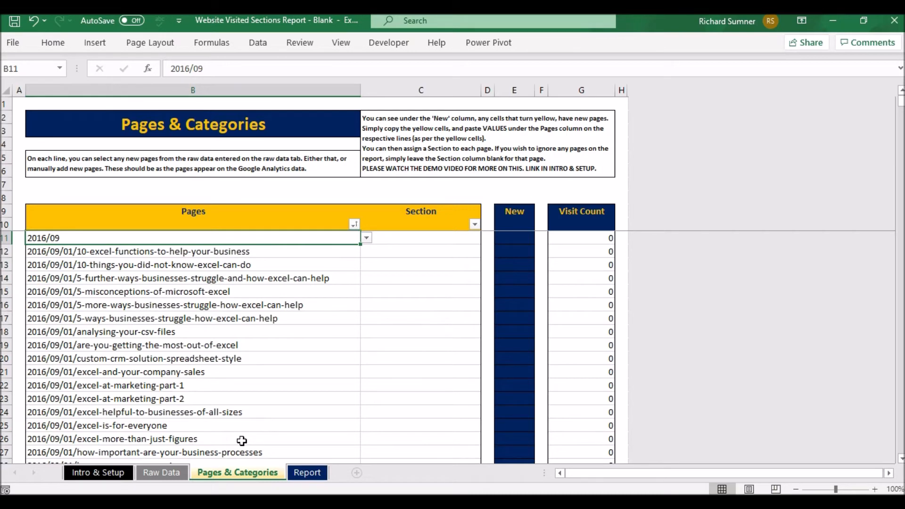
{"action": "left_click", "coordinate": [163, 473]}
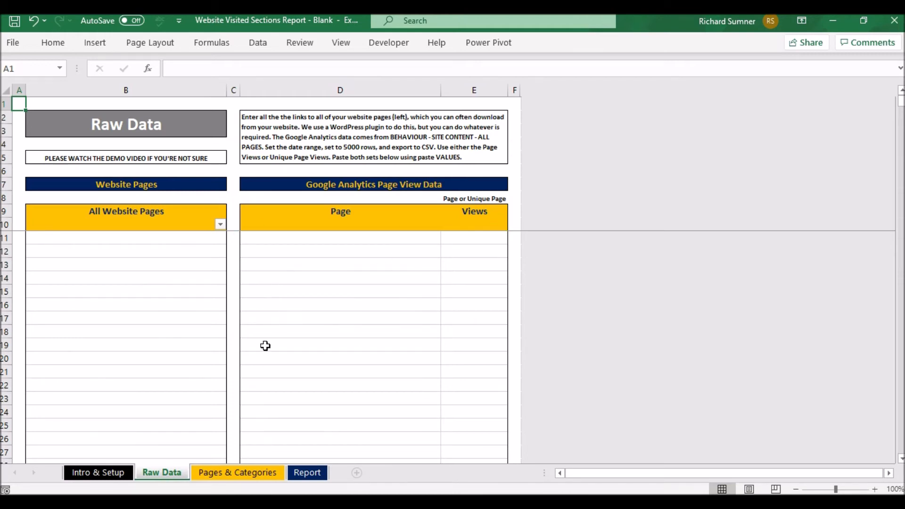
{"action": "left_click", "coordinate": [229, 472]}
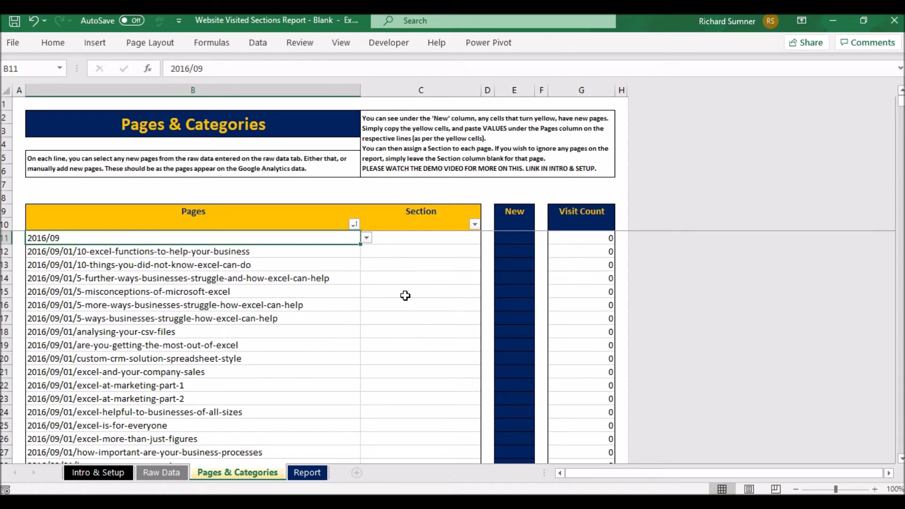
Review the section options available for page 2016/09 in C11 without choosing one.
{"action": "key", "text": "ctrl+Home"}
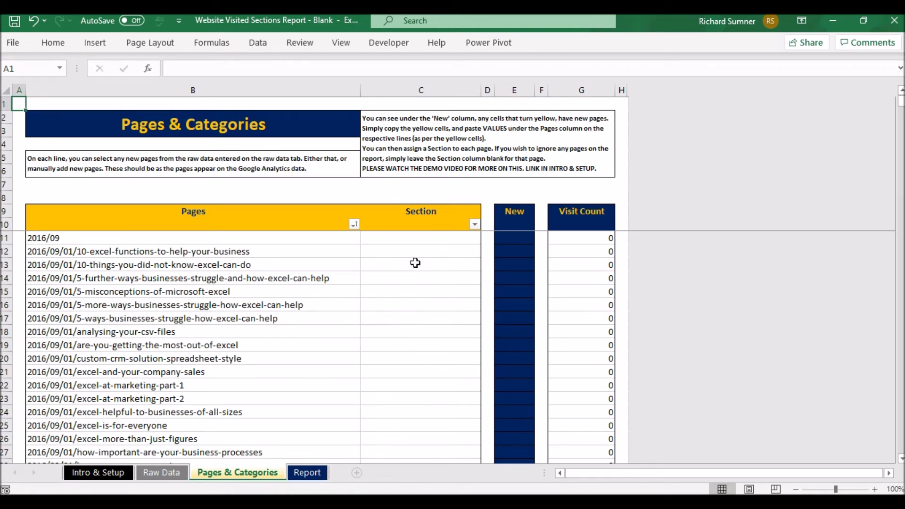
{"action": "left_click", "coordinate": [422, 240]}
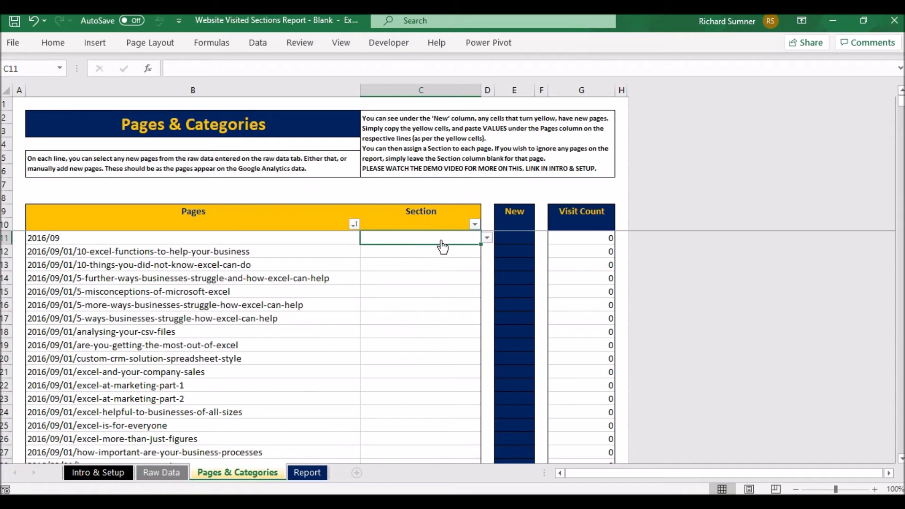
{"action": "left_click", "coordinate": [487, 238]}
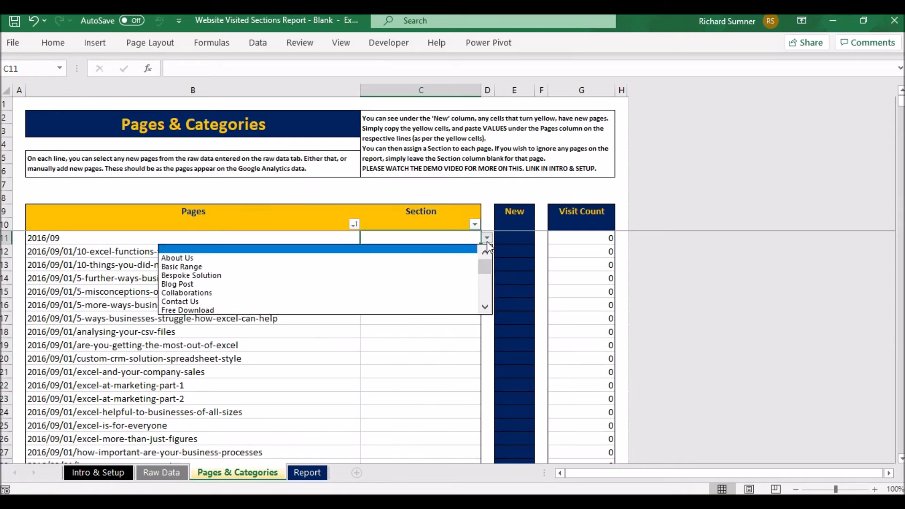
{"action": "mouse_move", "coordinate": [486, 265]}
{"action": "left_mouse_down"}
{"action": "mouse_move", "coordinate": [489, 288]}
{"action": "mouse_move", "coordinate": [489, 255]}
{"action": "left_mouse_up"}
{"action": "left_click", "coordinate": [467, 239]}
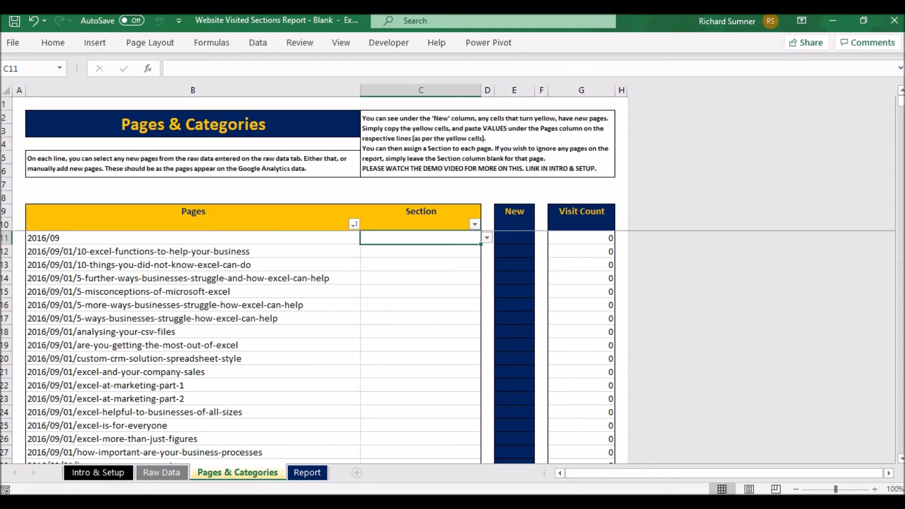
Switch to the filled-in Website Visited Sections Report workbook and examine the website pages and Analytics data on Raw Data.
{"action": "mouse_move", "coordinate": [254, 500]}
{"action": "left_click", "coordinate": [215, 461]}
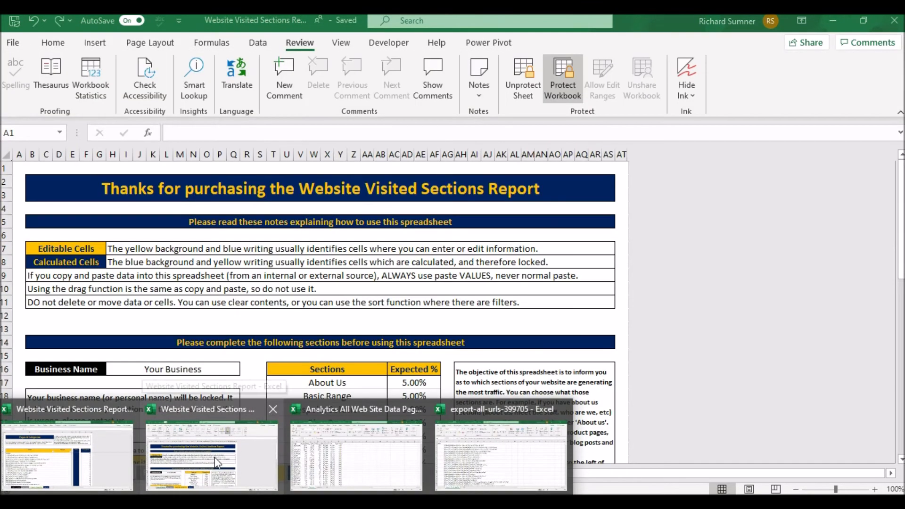
{"action": "left_click", "coordinate": [179, 474]}
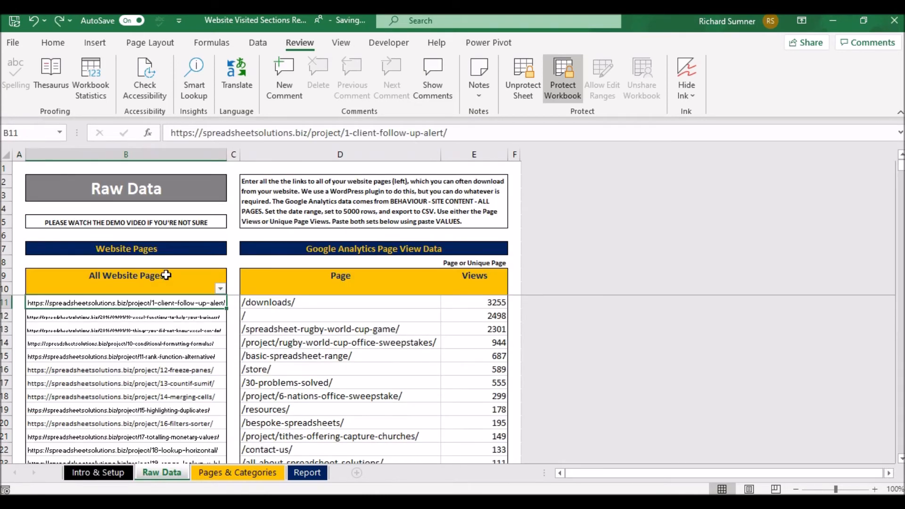
{"action": "key", "text": "Right"}
{"action": "key", "text": "Right"}
{"action": "key", "text": "Right"}
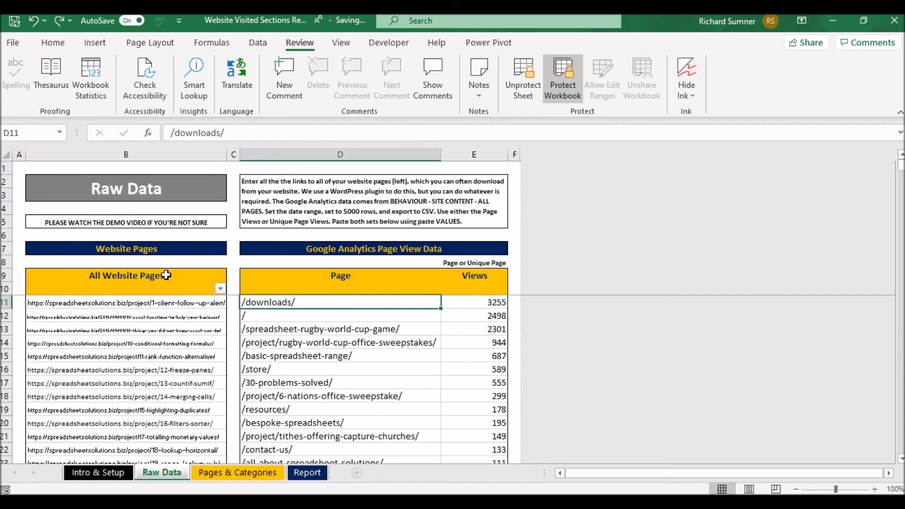
{"action": "key", "text": "Left"}
{"action": "key", "text": "Right"}
{"action": "key", "text": "Left"}
{"action": "key", "text": "Right"}
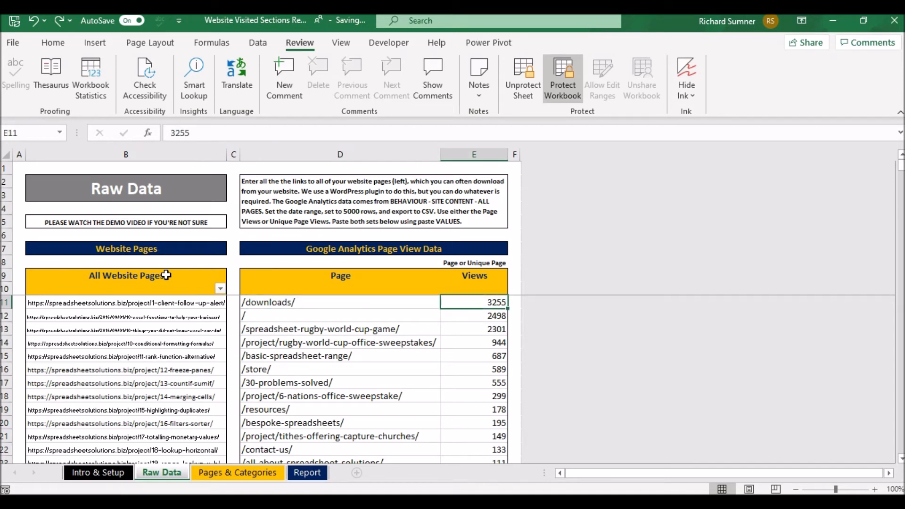
{"action": "key", "text": "Left"}
{"action": "key", "text": "Left"}
{"action": "key", "text": "Left"}
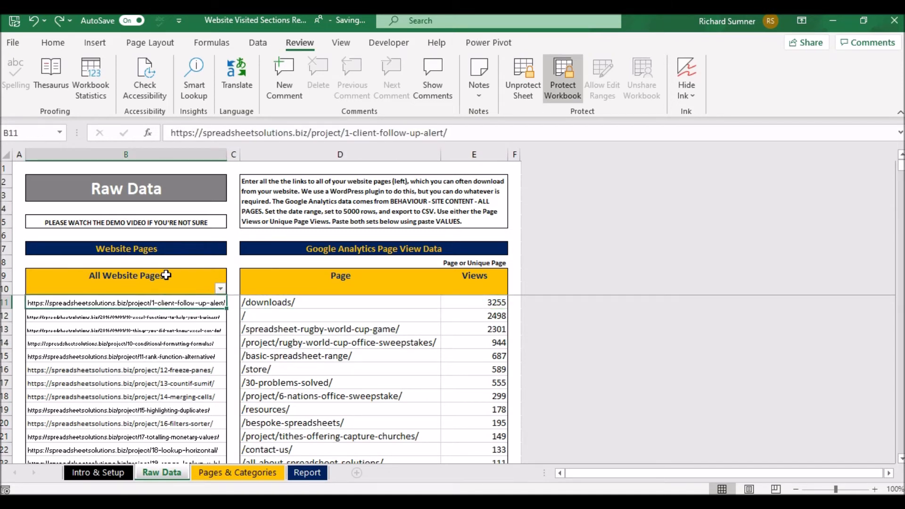
Clear the contents of the All Website Pages list from B11 down and return to cell A1.
{"action": "key", "text": "ctrl+shift+Down"}
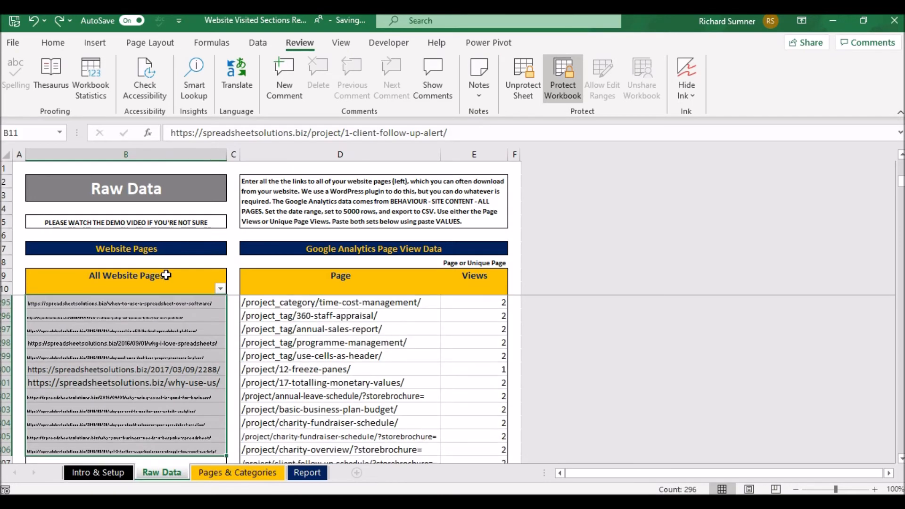
{"action": "right_click", "coordinate": [125, 333]}
{"action": "left_click", "coordinate": [143, 306]}
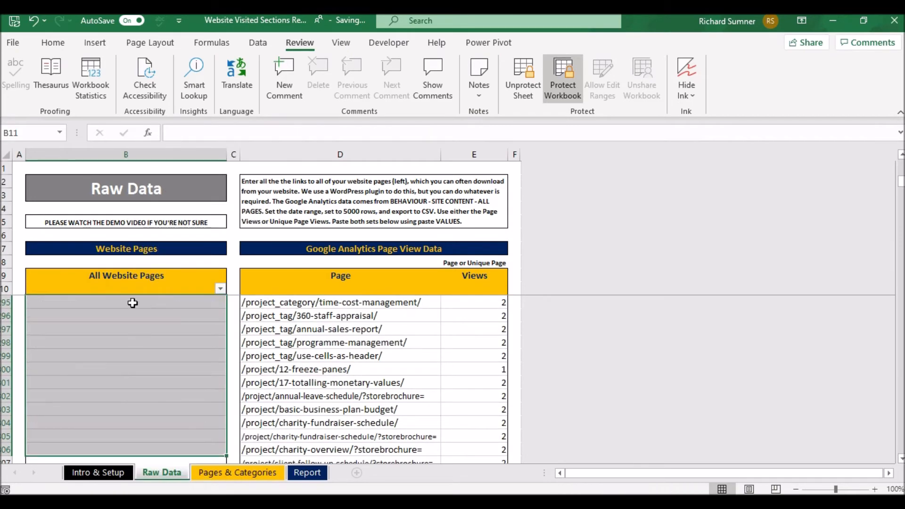
{"action": "left_click", "coordinate": [104, 288]}
{"action": "key", "text": "Down"}
{"action": "key", "text": "Up"}
{"action": "key", "text": "Up"}
{"action": "key", "text": "Up"}
{"action": "key", "text": "Up"}
{"action": "key", "text": "Up"}
{"action": "key", "text": "Up"}
{"action": "key", "text": "Up"}
{"action": "key", "text": "Up"}
{"action": "key", "text": "Up"}
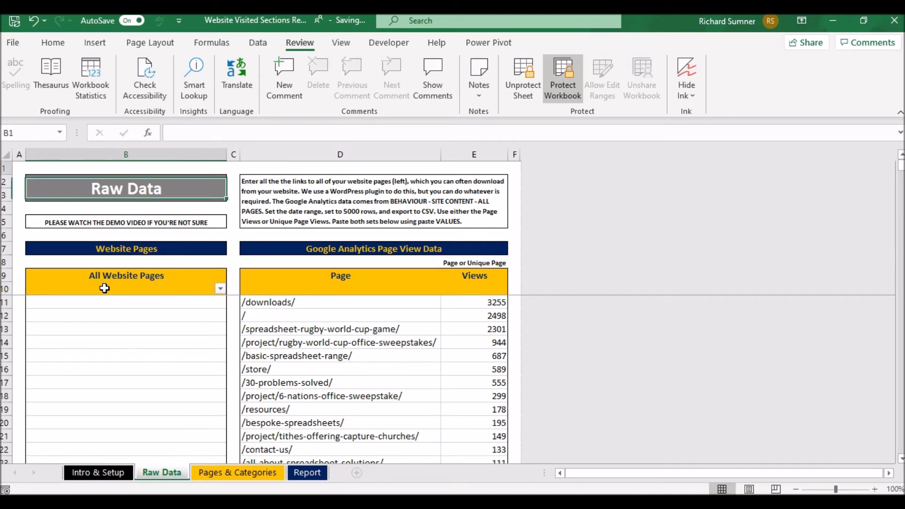
{"action": "key", "text": "Left"}
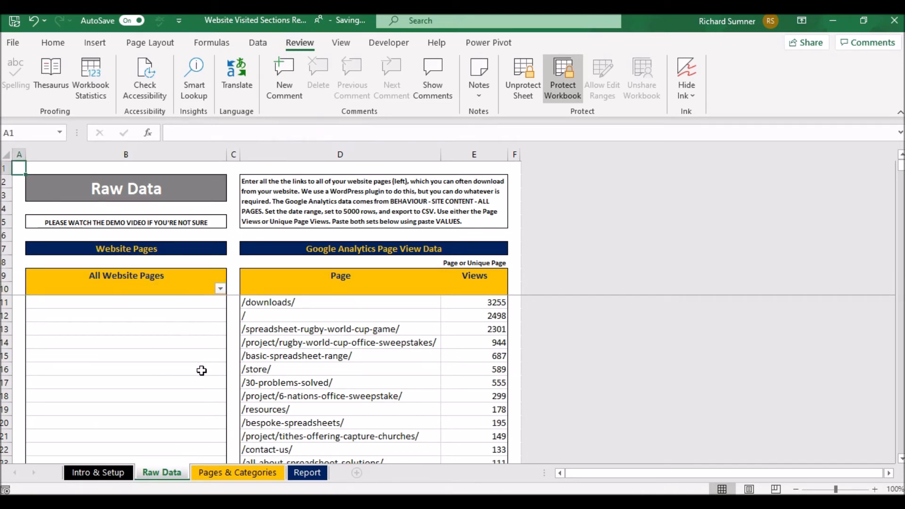
Examine the section assigned to each page on Pages & Categories, down to the pages with a blank Section.
{"action": "left_click", "coordinate": [222, 473]}
{"action": "left_click", "coordinate": [163, 473]}
{"action": "left_click", "coordinate": [211, 474]}
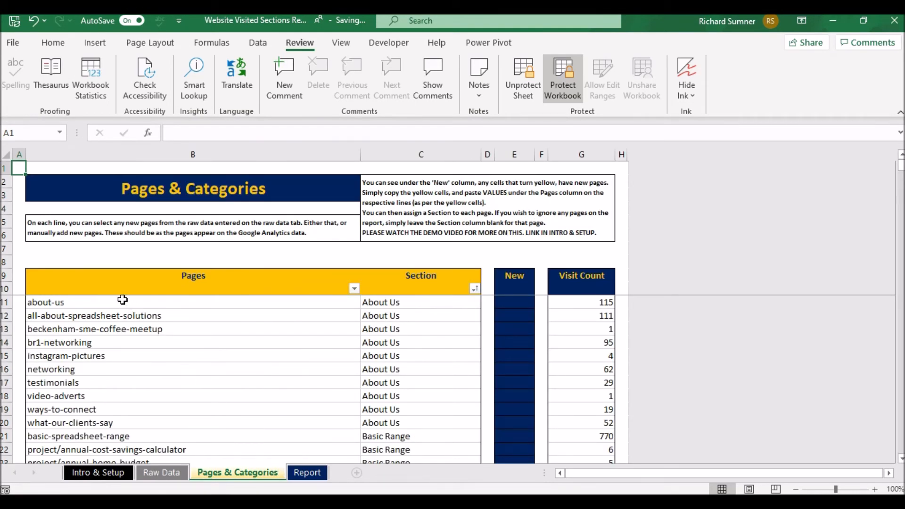
{"action": "left_click", "coordinate": [399, 397]}
{"action": "key", "text": "ctrl+Down"}
{"action": "key", "text": "Down"}
{"action": "key", "text": "Down"}
{"action": "key", "text": "Down"}
{"action": "key", "text": "Down"}
{"action": "key", "text": "Down"}
{"action": "key", "text": "Down"}
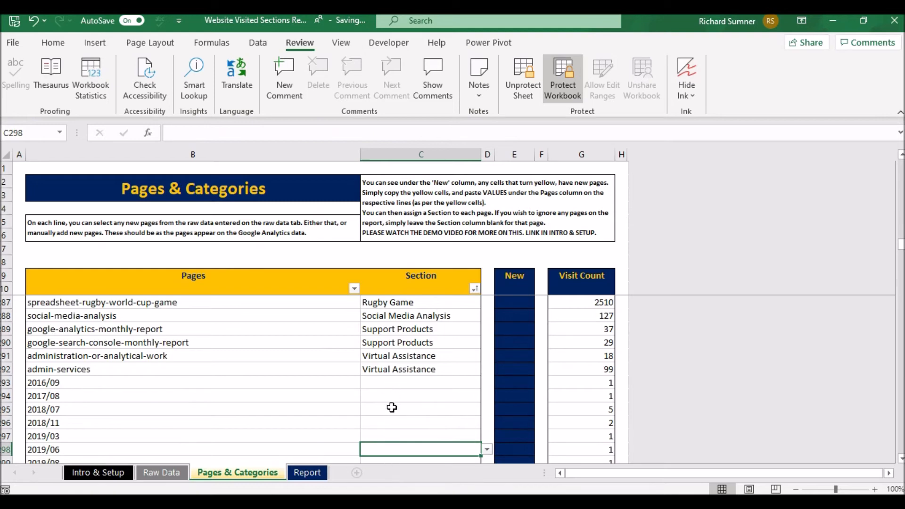
Examine the pages with a blank Section further down the Pages & Categories list.
{"action": "key", "text": "Down"}
{"action": "key", "text": "Down"}
{"action": "key", "text": "Down"}
{"action": "key", "text": "Down"}
{"action": "key", "text": "Down"}
{"action": "key", "text": "Down"}
{"action": "key", "text": "Down"}
{"action": "key", "text": "Down"}
{"action": "key", "text": "Down"}
{"action": "key", "text": "Down"}
{"action": "key", "text": "Down"}
{"action": "key", "text": "Down"}
{"action": "key", "text": "Down"}
{"action": "key", "text": "Down"}
{"action": "key", "text": "Down"}
{"action": "key", "text": "Down"}
{"action": "key", "text": "Down"}
{"action": "key", "text": "Down"}
{"action": "key", "text": "Down"}
{"action": "key", "text": "Down"}
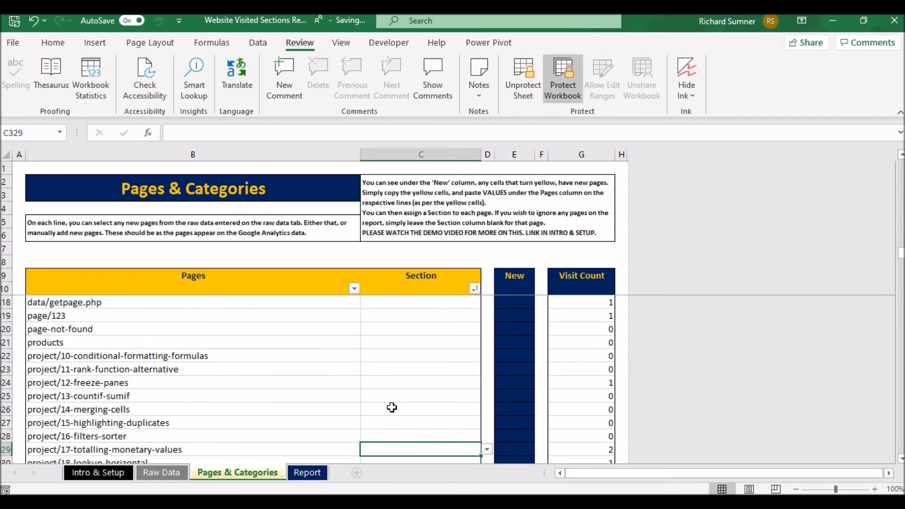
Review the section assigned to each page back up the Pages & Categories list and return to cell A1.
{"action": "key", "text": "Up"}
{"action": "key", "text": "Up"}
{"action": "key", "text": "Up"}
{"action": "key", "text": "Up"}
{"action": "key", "text": "Up"}
{"action": "key", "text": "Up"}
{"action": "key", "text": "Up"}
{"action": "key", "text": "Up"}
{"action": "key", "text": "Up"}
{"action": "key", "text": "Up"}
{"action": "key", "text": "Up"}
{"action": "key", "text": "Up"}
{"action": "key", "text": "Up"}
{"action": "key", "text": "Up"}
{"action": "key", "text": "Up"}
{"action": "key", "text": "Up"}
{"action": "key", "text": "Up"}
{"action": "key", "text": "Up"}
{"action": "key", "text": "Up"}
{"action": "key", "text": "Up"}
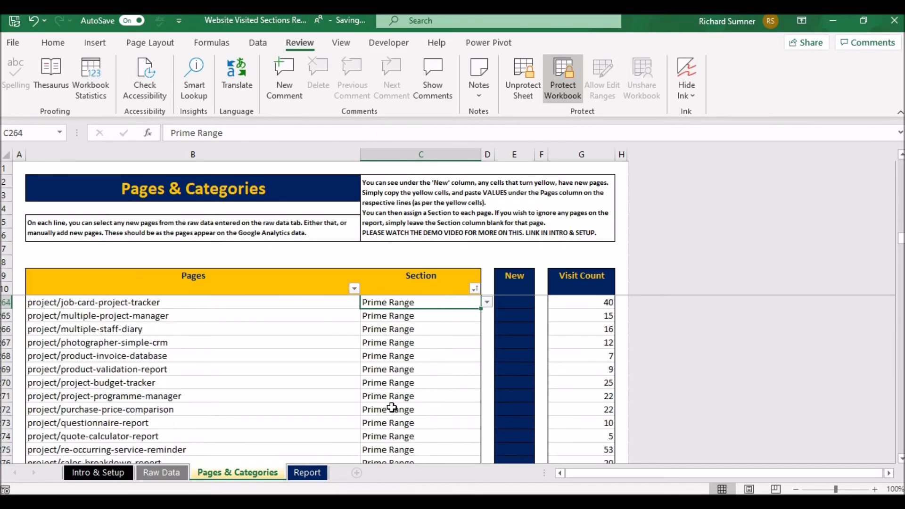
{"action": "key", "text": "Up"}
{"action": "key", "text": "Up"}
{"action": "key", "text": "Up"}
{"action": "key", "text": "Up"}
{"action": "key", "text": "Up"}
{"action": "key", "text": "Up"}
{"action": "key", "text": "Up"}
{"action": "key", "text": "Up"}
{"action": "key", "text": "Up"}
{"action": "key", "text": "Up"}
{"action": "key", "text": "Up"}
{"action": "key", "text": "Up"}
{"action": "key", "text": "Up"}
{"action": "key", "text": "Up"}
{"action": "key", "text": "Up"}
{"action": "key", "text": "Up"}
{"action": "key", "text": "Up"}
{"action": "key", "text": "Up"}
{"action": "key", "text": "Up"}
{"action": "key", "text": "Up"}
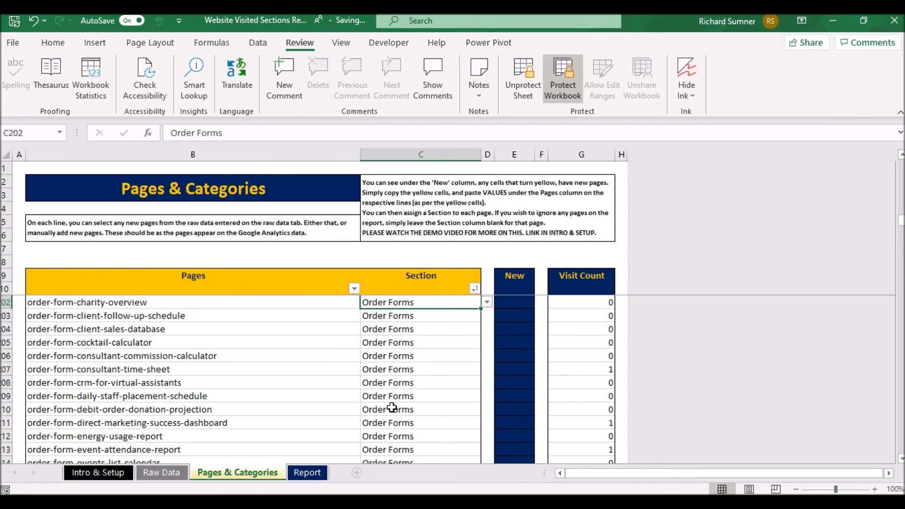
{"action": "key", "text": "Up"}
{"action": "key", "text": "Up"}
{"action": "key", "text": "Up"}
{"action": "key", "text": "Up"}
{"action": "key", "text": "Up"}
{"action": "key", "text": "Up"}
{"action": "key", "text": "Up"}
{"action": "key", "text": "Up"}
{"action": "key", "text": "Up"}
{"action": "key", "text": "Up"}
{"action": "key", "text": "Up"}
{"action": "key", "text": "Up"}
{"action": "key", "text": "Up"}
{"action": "key", "text": "Up"}
{"action": "key", "text": "Up"}
{"action": "key", "text": "Up"}
{"action": "key", "text": "Up"}
{"action": "key", "text": "Up"}
{"action": "key", "text": "Up"}
{"action": "key", "text": "Up"}
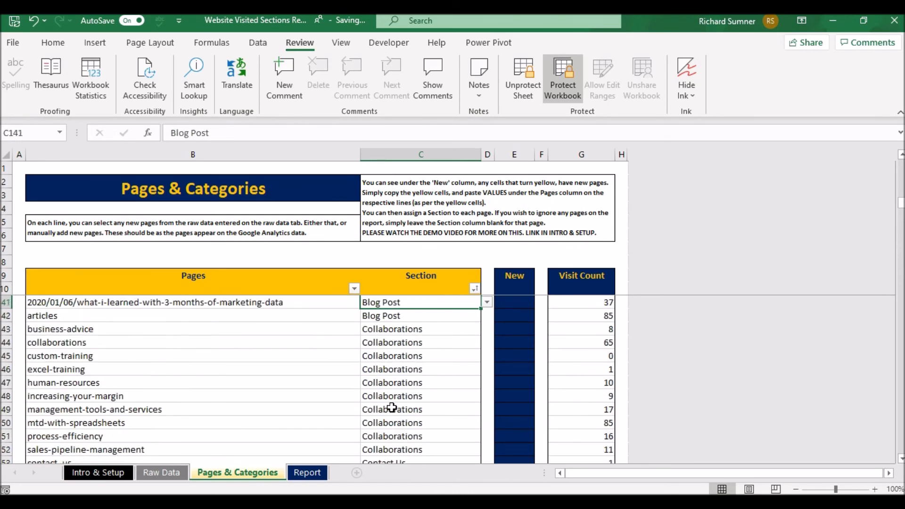
{"action": "key", "text": "Up"}
{"action": "key", "text": "Up"}
{"action": "key", "text": "Up"}
{"action": "key", "text": "Up"}
{"action": "key", "text": "Up"}
{"action": "key", "text": "Up"}
{"action": "key", "text": "Up"}
{"action": "key", "text": "Up"}
{"action": "key", "text": "Up"}
{"action": "key", "text": "Up"}
{"action": "key", "text": "Up"}
{"action": "key", "text": "Up"}
{"action": "key", "text": "Up"}
{"action": "key", "text": "Up"}
{"action": "key", "text": "Up"}
{"action": "left_click", "coordinate": [396, 287]}
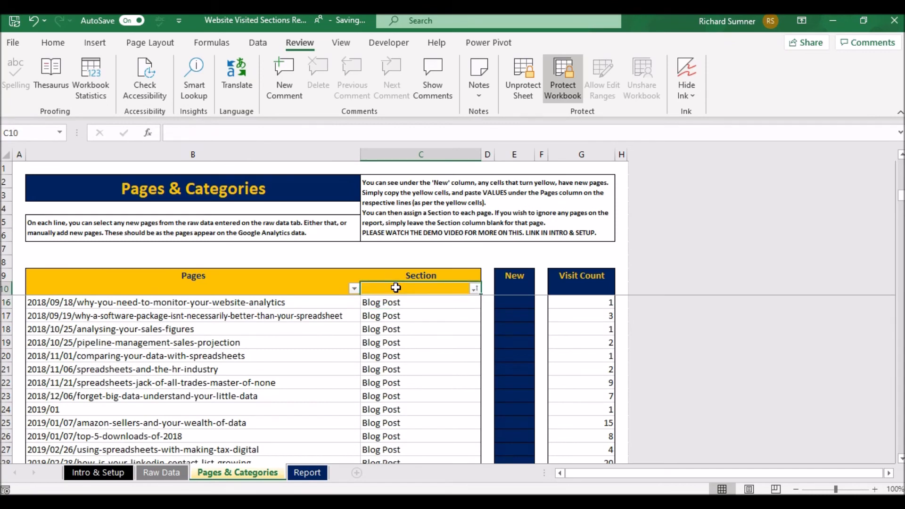
{"action": "key", "text": "Up"}
{"action": "key", "text": "Up"}
{"action": "key", "text": "Up"}
{"action": "key", "text": "Up"}
{"action": "key", "text": "Up"}
{"action": "key", "text": "Up"}
{"action": "key", "text": "Up"}
{"action": "key", "text": "Up"}
{"action": "key", "text": "Up"}
{"action": "key", "text": "Left"}
{"action": "key", "text": "Left"}
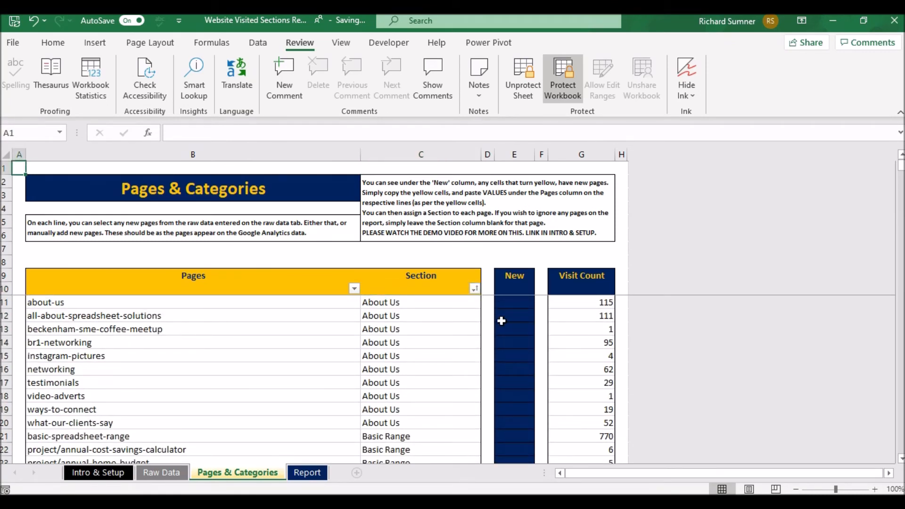
Compare the Analytics page data on Raw Data with the page list on Pages & Categories.
{"action": "left_click", "coordinate": [162, 472]}
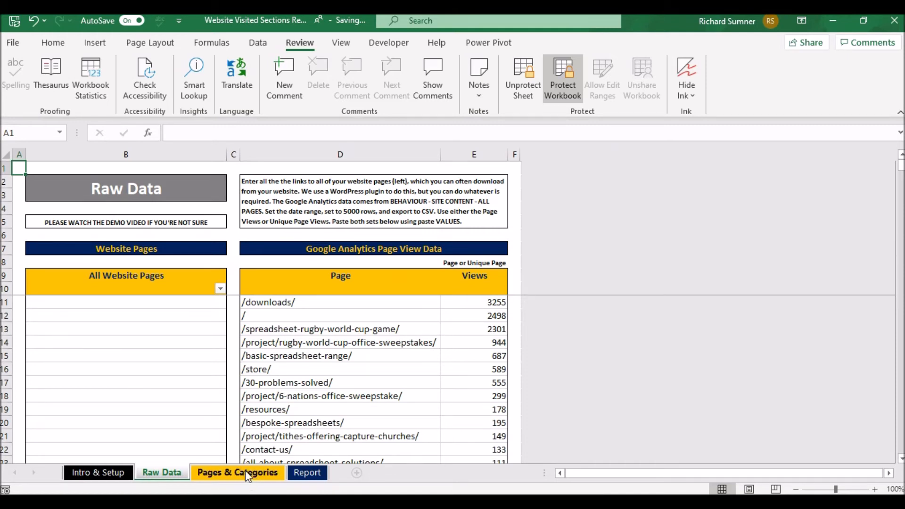
{"action": "left_click", "coordinate": [220, 477]}
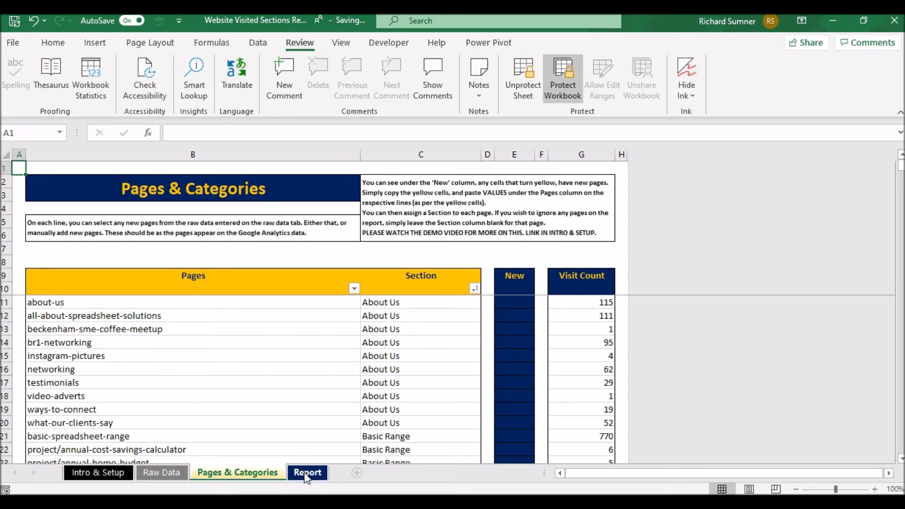
{"action": "left_click", "coordinate": [170, 473]}
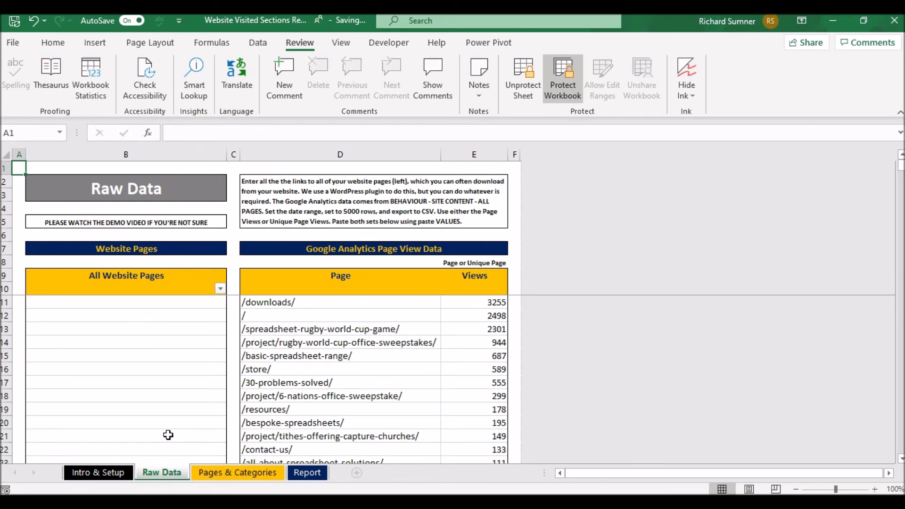
{"action": "left_click", "coordinate": [238, 473]}
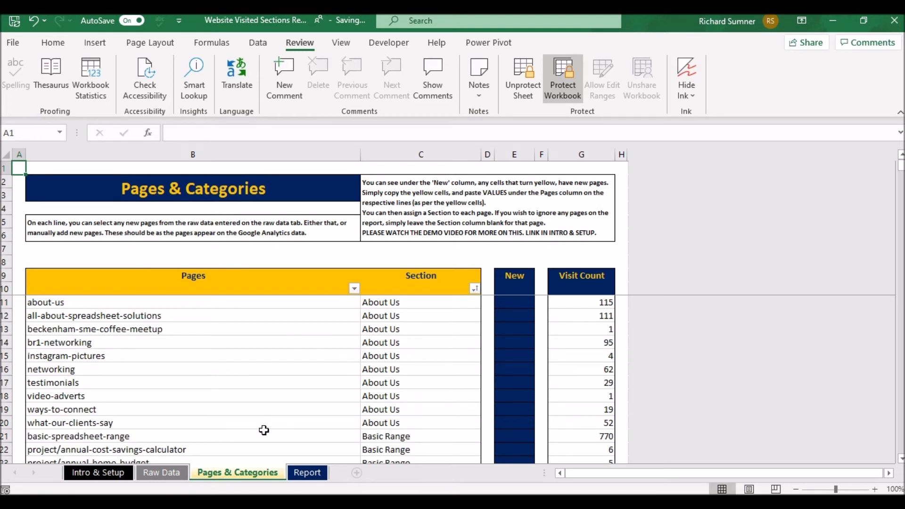
Open the Report sheet and look over the doughnut charts of pages and views in each section.
{"action": "left_click", "coordinate": [308, 472]}
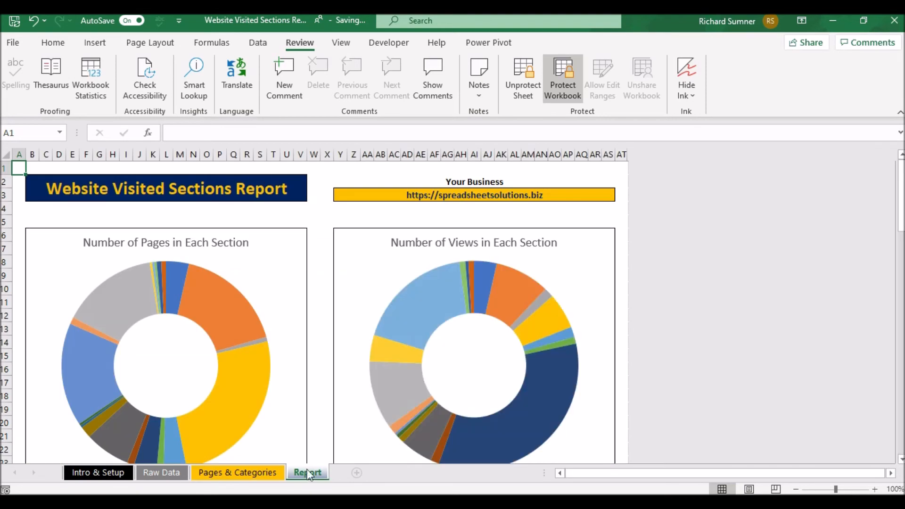
{"action": "scroll", "coordinate": [216, 264], "scroll_direction": "down", "scroll_amount": 3}
{"action": "scroll", "coordinate": [217, 264], "scroll_direction": "up", "scroll_amount": 3}
{"action": "scroll", "coordinate": [312, 190], "scroll_direction": "down", "scroll_amount": 1}
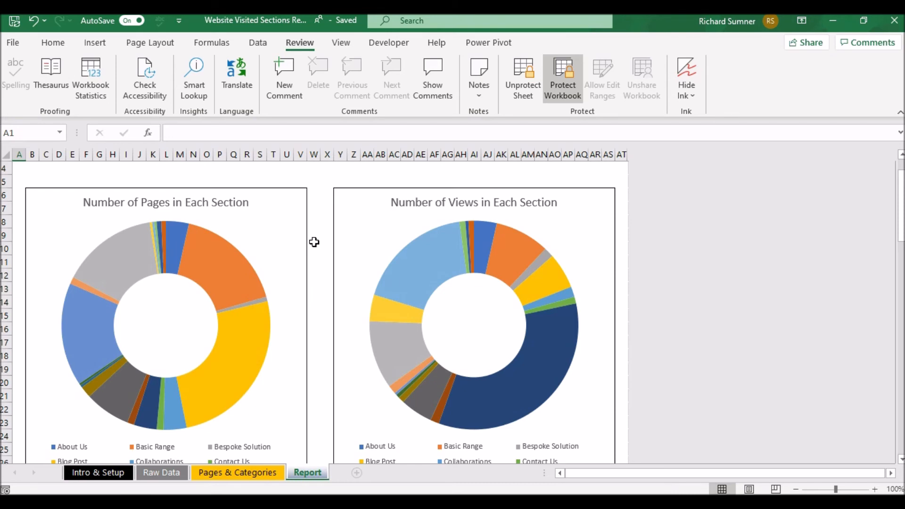
{"action": "scroll", "coordinate": [314, 241], "scroll_direction": "down", "scroll_amount": 1}
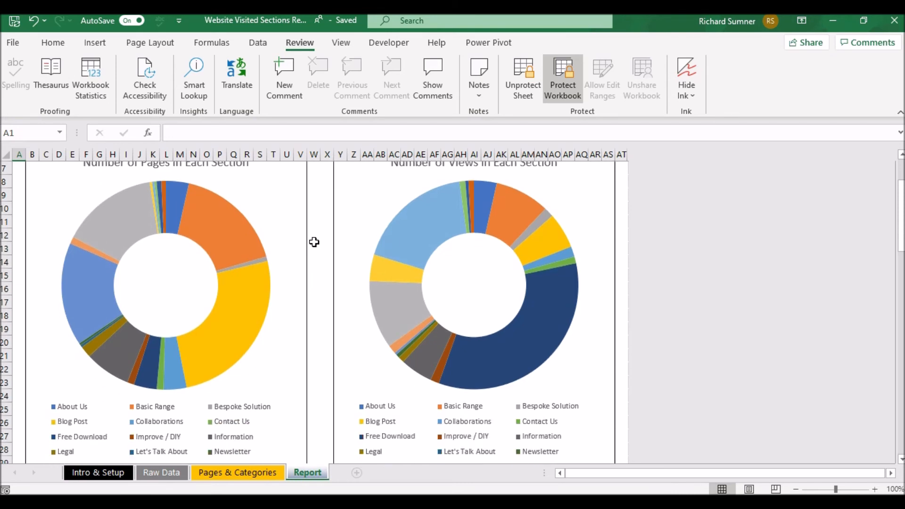
Collapse the ribbon to give the report's doughnut charts and their legends more room.
{"action": "left_click", "coordinate": [900, 112]}
{"action": "scroll", "coordinate": [650, 214], "scroll_direction": "up", "scroll_amount": 2}
{"action": "scroll", "coordinate": [650, 214], "scroll_direction": "down", "scroll_amount": 2}
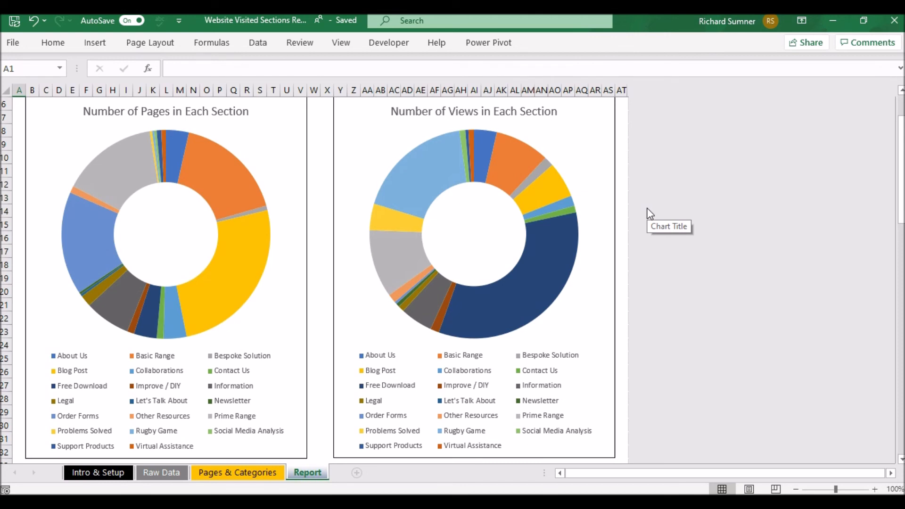
{"action": "scroll", "coordinate": [650, 214], "scroll_direction": "up", "scroll_amount": 2}
{"action": "scroll", "coordinate": [650, 214], "scroll_direction": "down", "scroll_amount": 1}
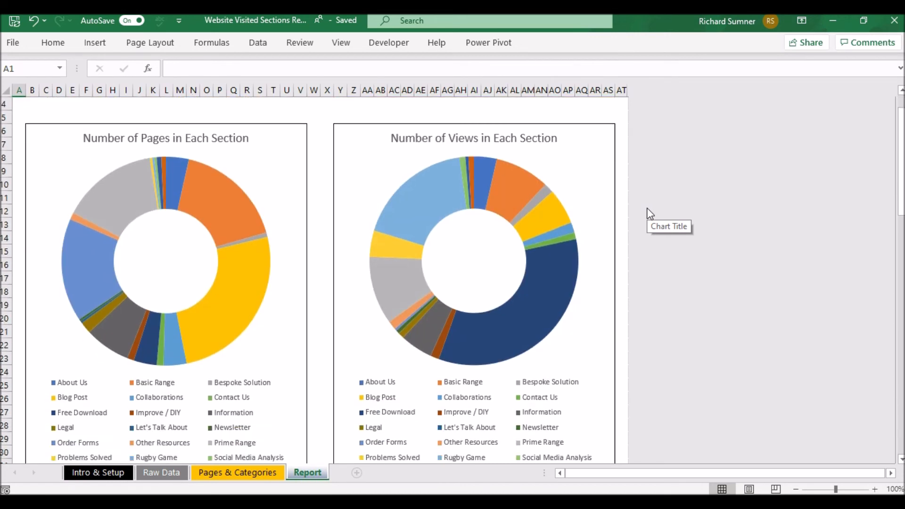
Compare the Free Download and Rugby Game slices between the number of pages and number of views doughnut charts.
{"action": "mouse_move", "coordinate": [530, 302]}
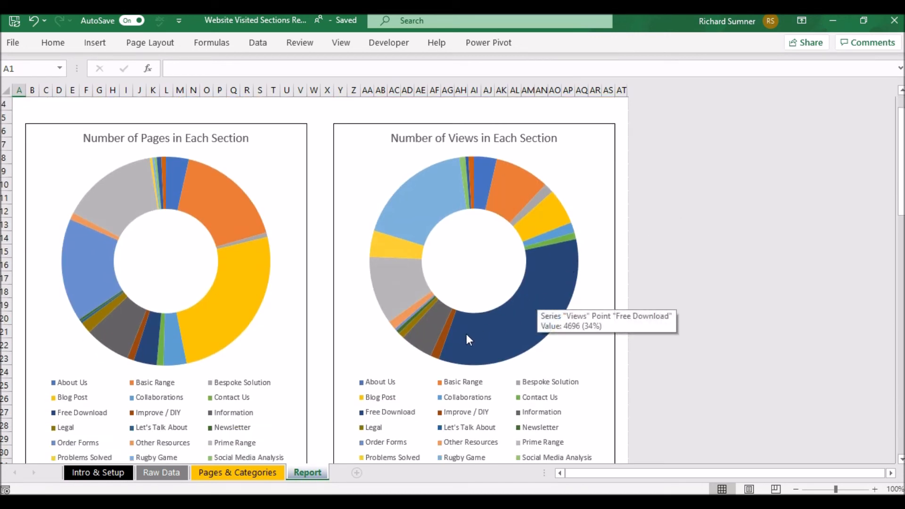
{"action": "mouse_move", "coordinate": [145, 341]}
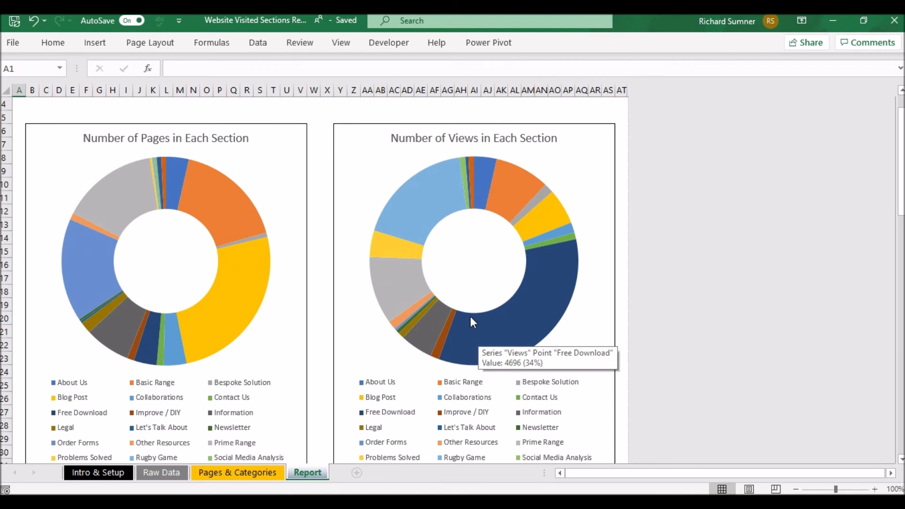
{"action": "mouse_move", "coordinate": [437, 204]}
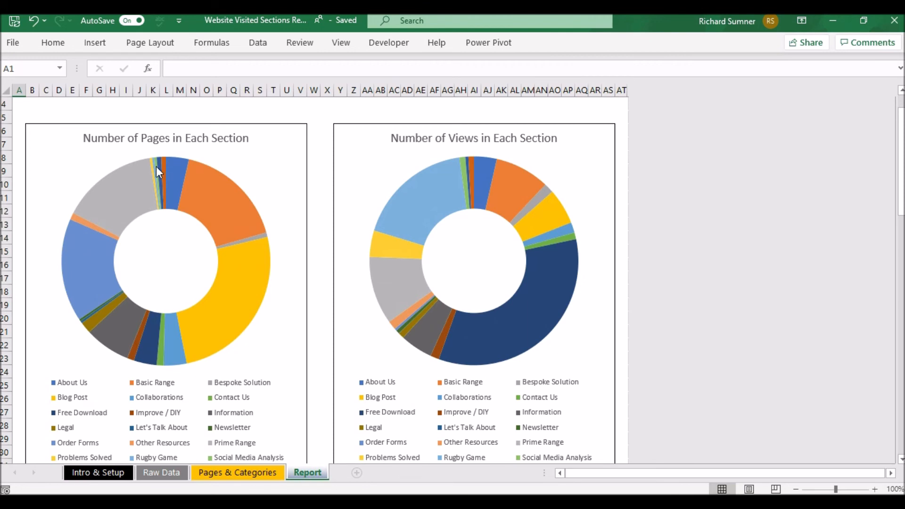
{"action": "mouse_move", "coordinate": [155, 168]}
Examine the bar charts comparing percentage of pages with percentage of views, and percentage of views alone.
{"action": "scroll", "coordinate": [312, 189], "scroll_direction": "down", "scroll_amount": 7}
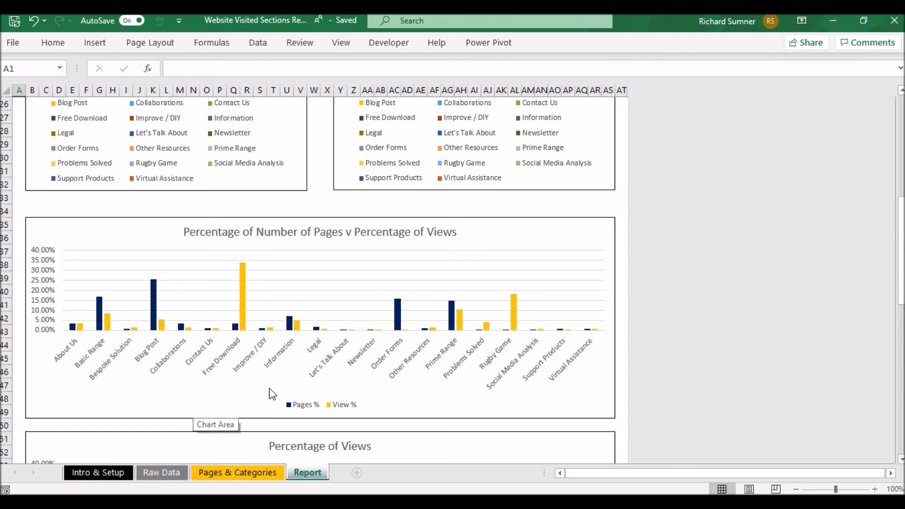
{"action": "scroll", "coordinate": [272, 394], "scroll_direction": "down", "scroll_amount": 5}
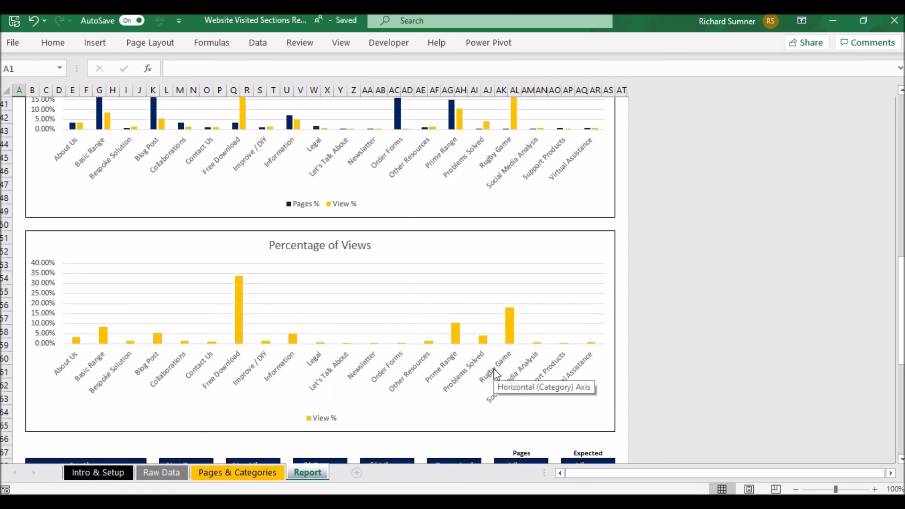
{"action": "scroll", "coordinate": [496, 375], "scroll_direction": "down", "scroll_amount": 1}
{"action": "scroll", "coordinate": [496, 375], "scroll_direction": "down", "scroll_amount": 2}
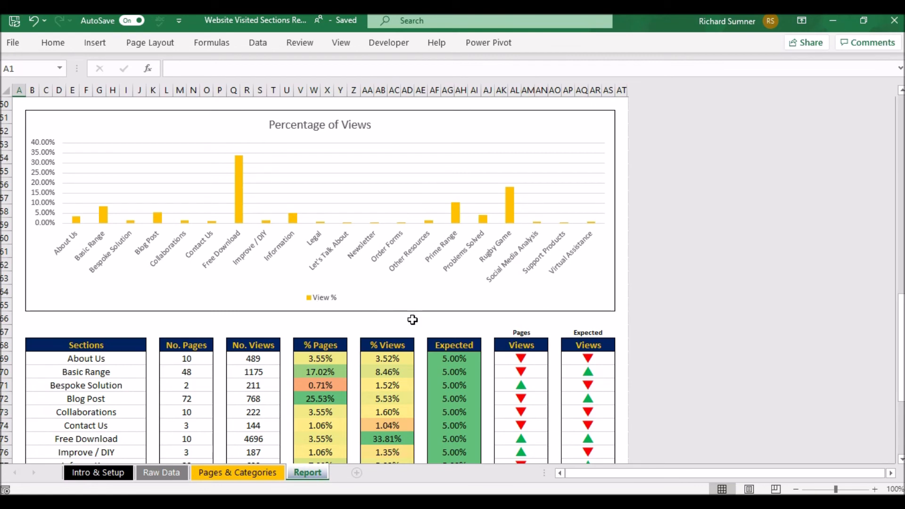
Review each section's page and view percentages against the Expected values in the report table and return to the report's start.
{"action": "scroll", "coordinate": [413, 320], "scroll_direction": "down", "scroll_amount": 2}
{"action": "scroll", "coordinate": [412, 320], "scroll_direction": "down", "scroll_amount": 3}
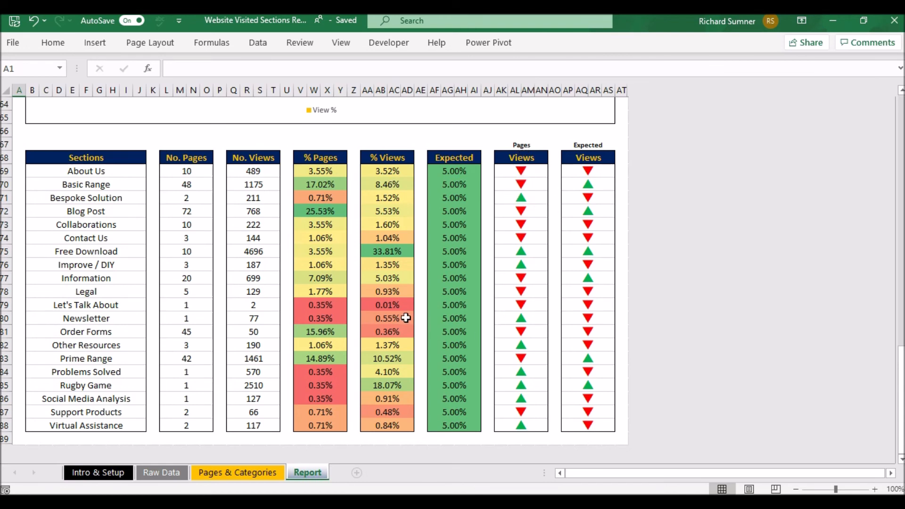
{"action": "scroll", "coordinate": [406, 318], "scroll_direction": "up", "scroll_amount": 2}
{"action": "scroll", "coordinate": [406, 318], "scroll_direction": "up", "scroll_amount": 2}
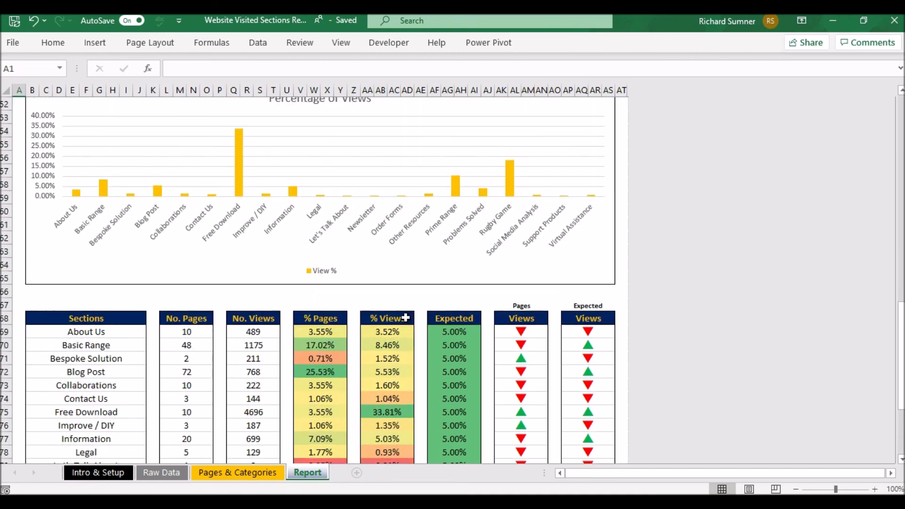
{"action": "scroll", "coordinate": [405, 318], "scroll_direction": "up", "scroll_amount": 10}
{"action": "scroll", "coordinate": [406, 319], "scroll_direction": "up", "scroll_amount": 7}
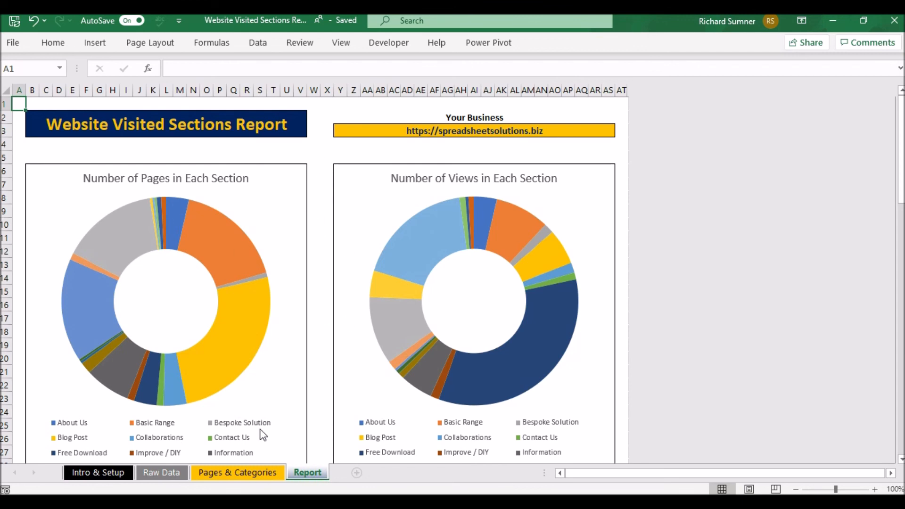
Revisit Pages & Categories, check the extent of the Google Analytics page data on Raw Data, and return to cell A1.
{"action": "left_click", "coordinate": [221, 473]}
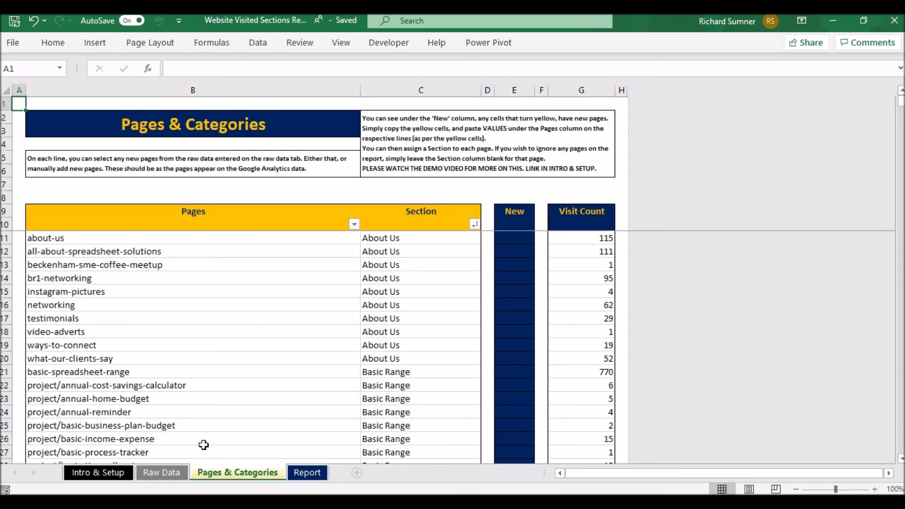
{"action": "left_click", "coordinate": [168, 472]}
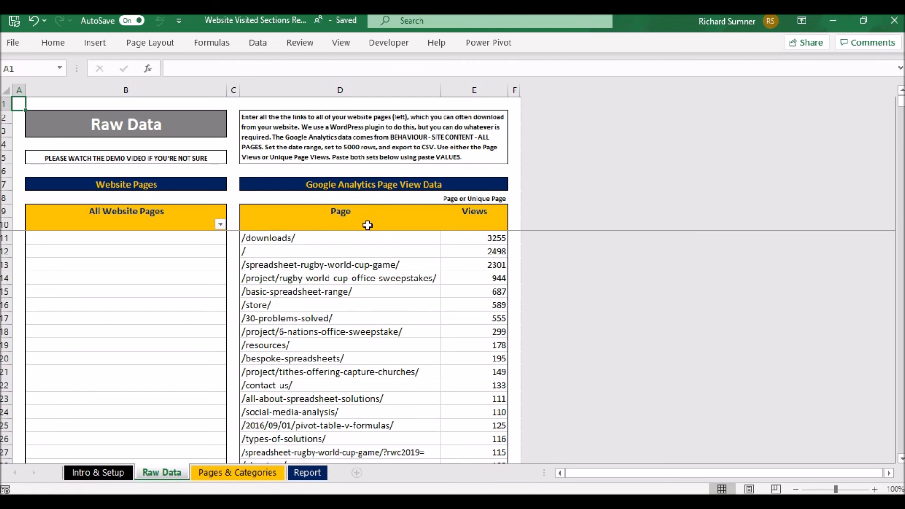
{"action": "left_click", "coordinate": [207, 262]}
{"action": "key", "text": "Right"}
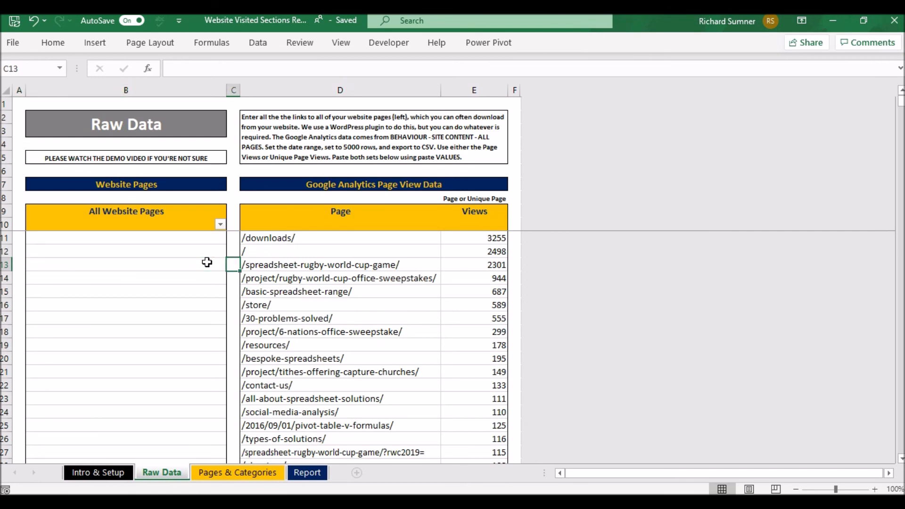
{"action": "key", "text": "Right"}
{"action": "key", "text": "ctrl+Down"}
{"action": "key", "text": "ctrl+Down"}
{"action": "key", "text": "Up"}
{"action": "key", "text": "ctrl+Up"}
{"action": "key", "text": "ctrl+Up"}
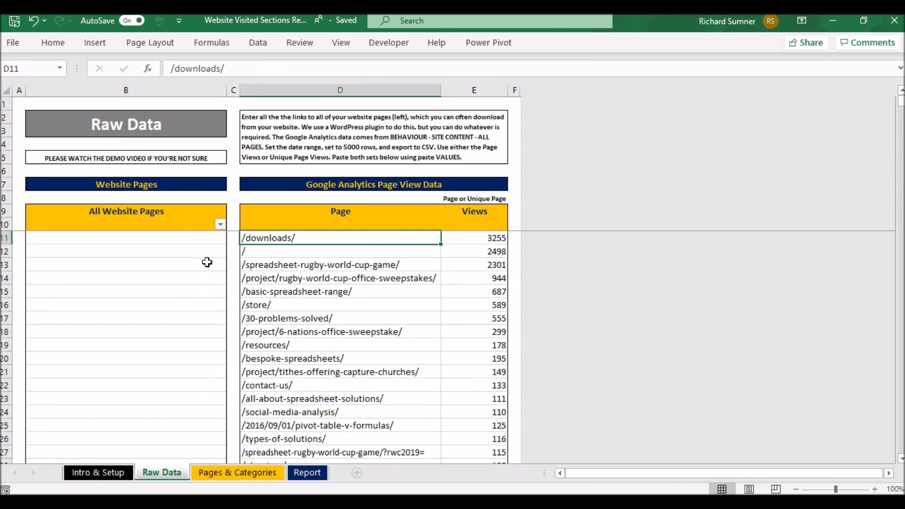
{"action": "key", "text": "ctrl+Up"}
{"action": "key", "text": "ctrl+Up"}
{"action": "key", "text": "ctrl+Up"}
{"action": "key", "text": "ctrl+Left"}
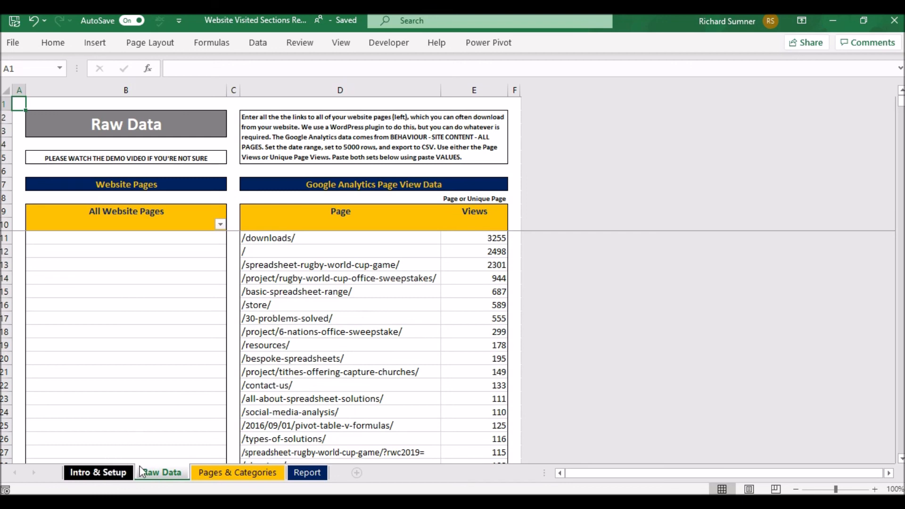
Look through Report, Pages & Categories and Raw Data once more, ending on the Intro & Setup sheet.
{"action": "left_click", "coordinate": [305, 473]}
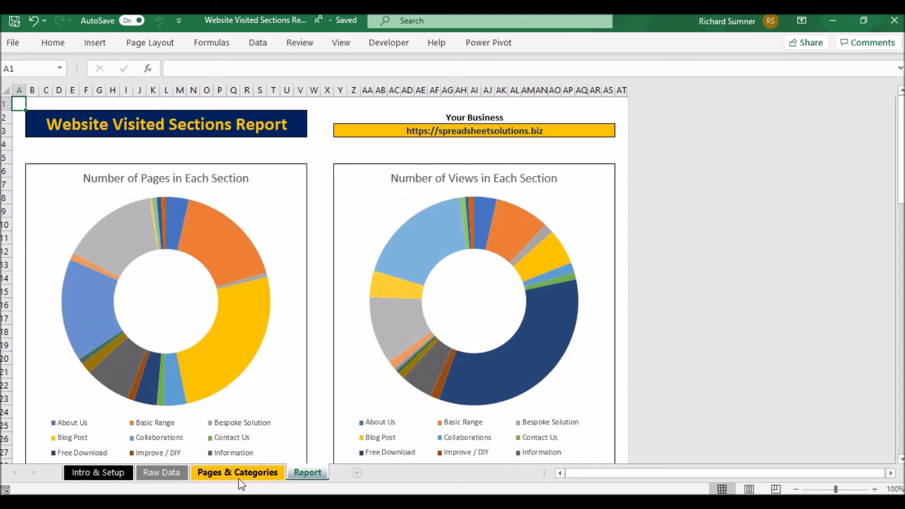
{"action": "left_click", "coordinate": [238, 477]}
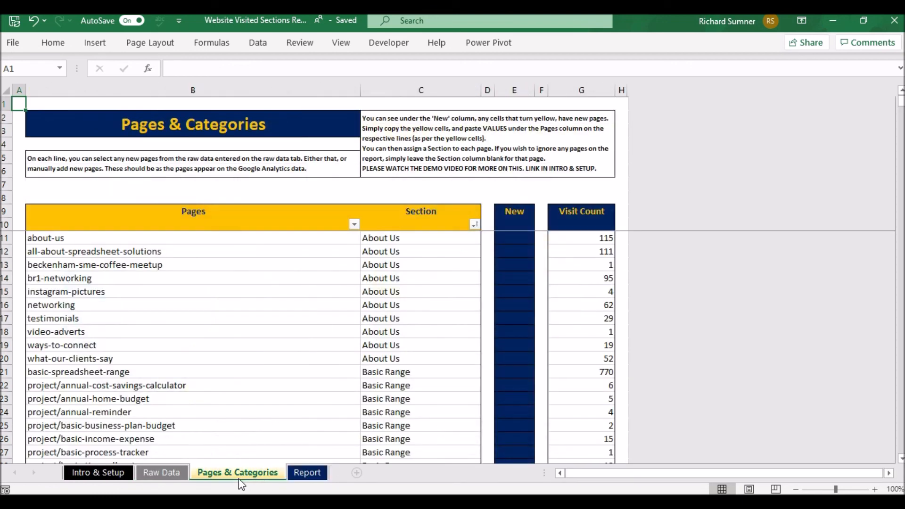
{"action": "left_click", "coordinate": [158, 477]}
{"action": "left_click", "coordinate": [96, 473]}
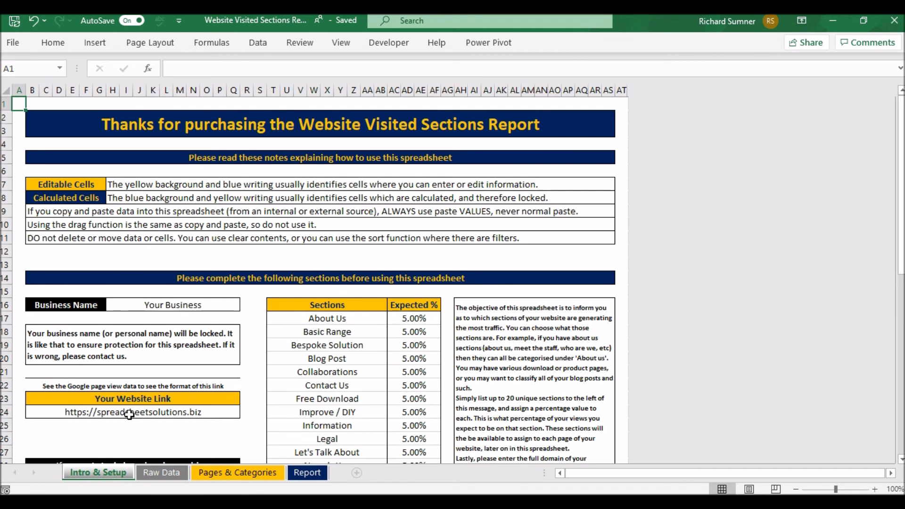